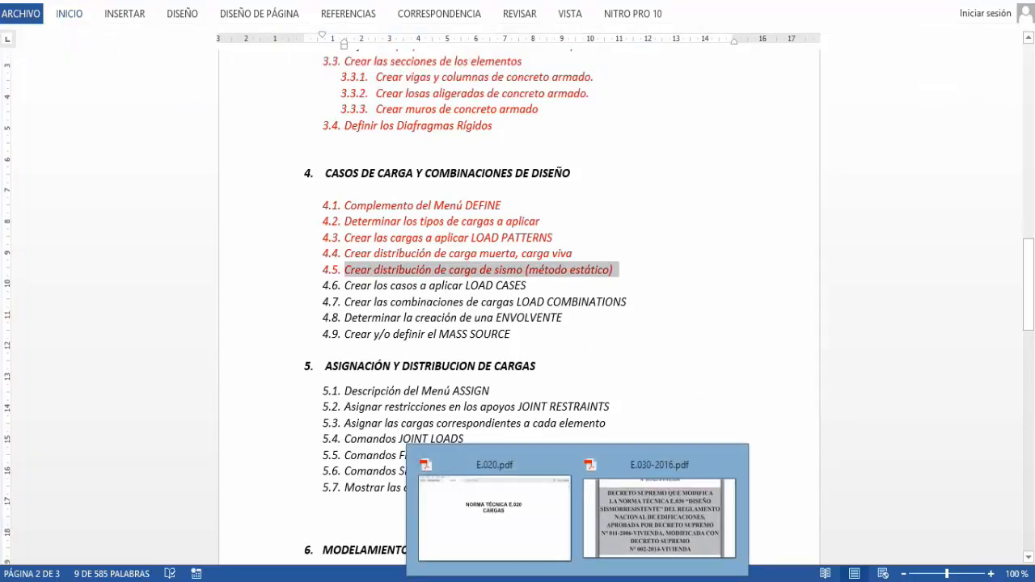
- Switch to E.030-2016.pdf in Adobe Acrobat Reader and go to the blank area below the cover title
{"action": "left_click", "coordinate": [636, 534]}
{"action": "scroll", "coordinate": [505, 277], "scroll_direction": "down", "scroll_amount": 2}
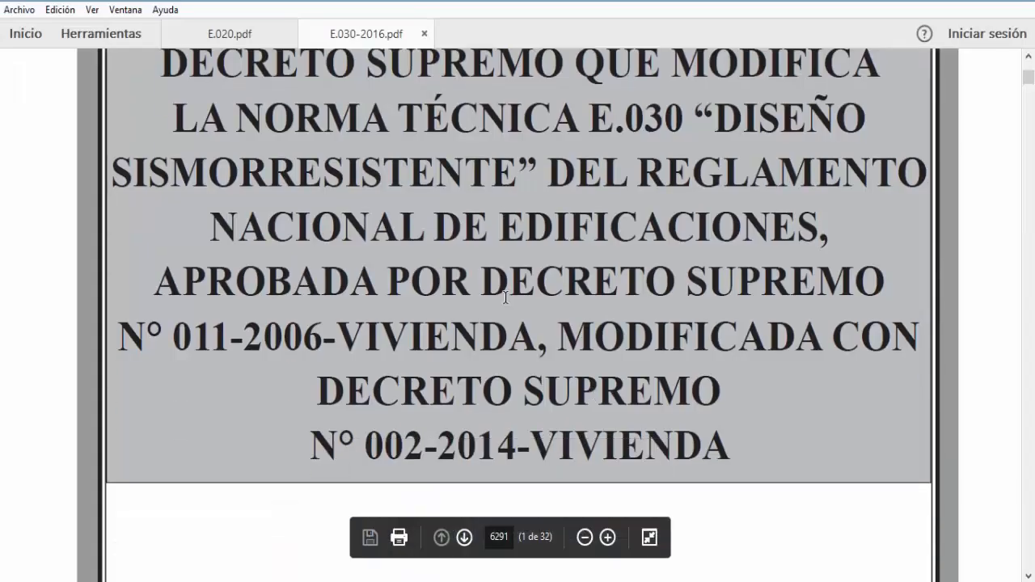
{"action": "scroll", "coordinate": [505, 295], "scroll_direction": "up", "scroll_amount": 2}
{"action": "scroll", "coordinate": [506, 297], "scroll_direction": "up", "scroll_amount": 1}
{"action": "scroll", "coordinate": [505, 298], "scroll_direction": "down", "scroll_amount": 15}
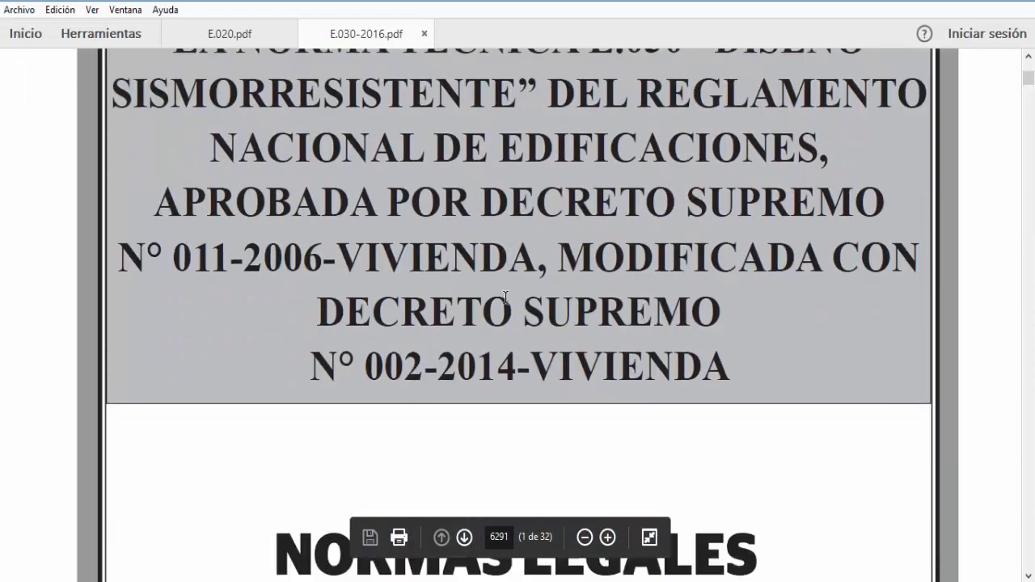
{"action": "scroll", "coordinate": [504, 300], "scroll_direction": "down", "scroll_amount": 5}
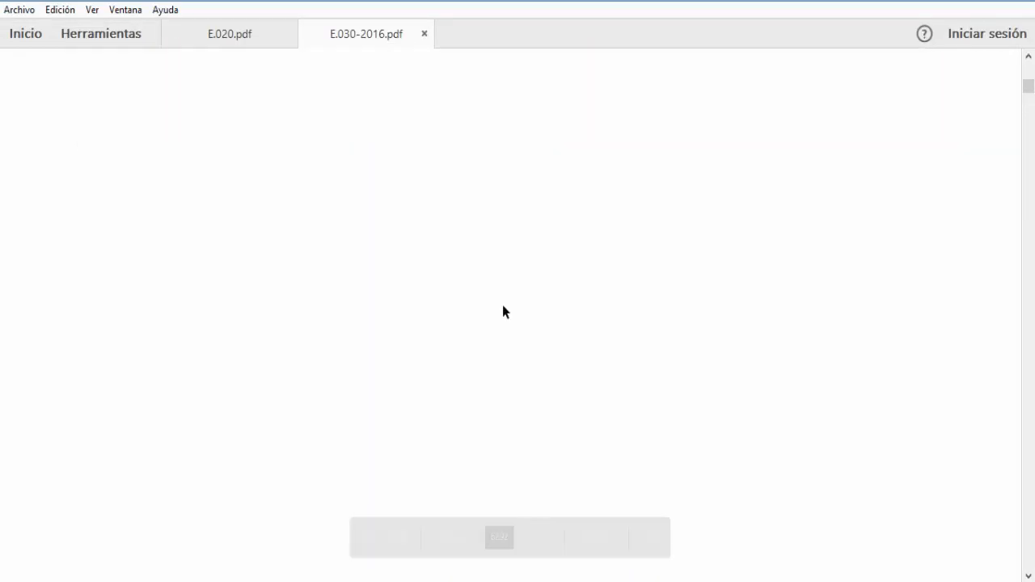
{"action": "scroll", "coordinate": [502, 321], "scroll_direction": "down", "scroll_amount": 5}
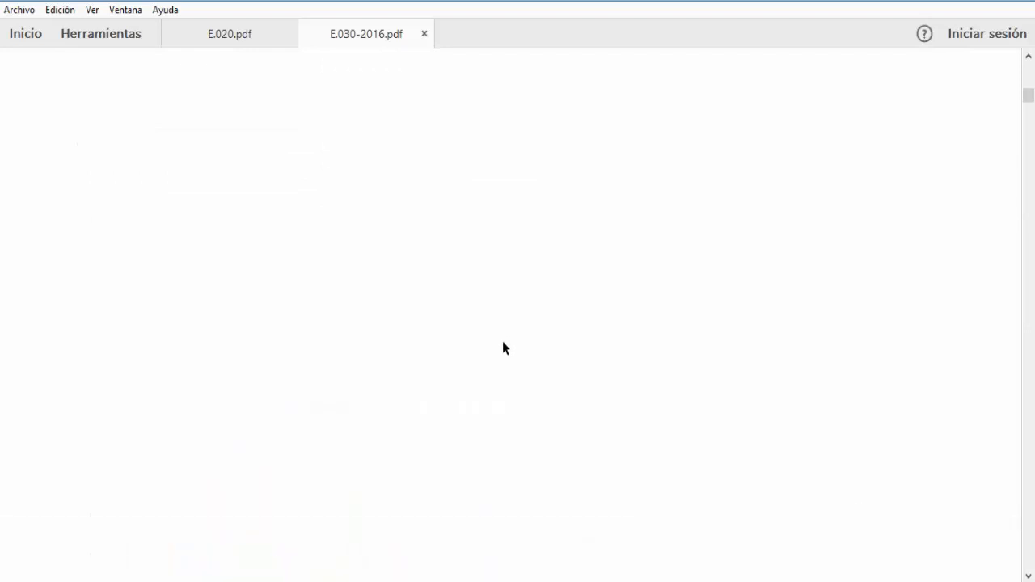
- Write the base shear formula V=ZUCS/R*P as a red screen annotation over the blank page area
{"action": "key", "text": "ctrl+2"}
{"action": "left_click_drag", "start_coordinate": [249, 213], "coordinate": [249, 265]}
{"action": "type", "text": "V"}
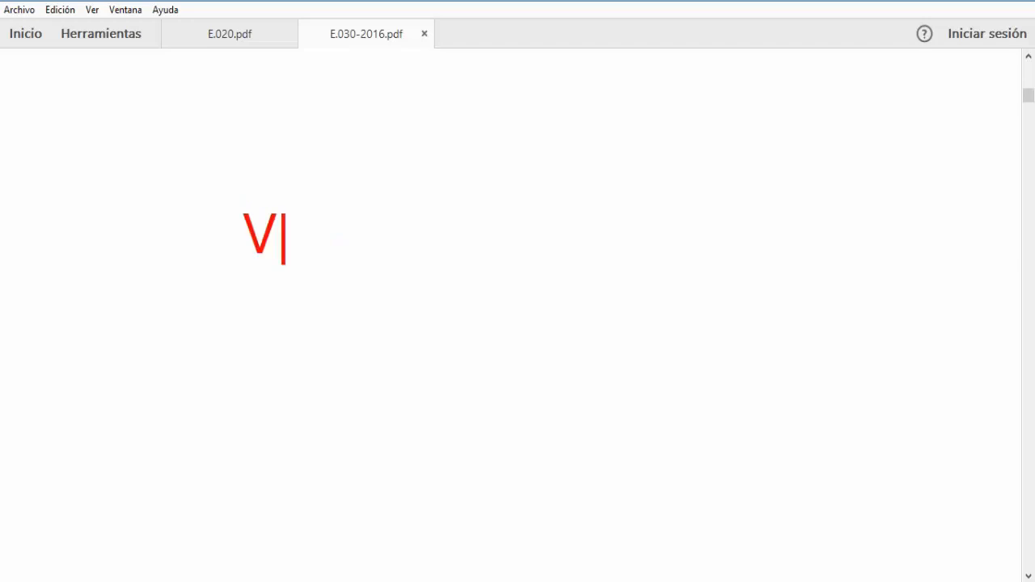
{"action": "type", "text": "="}
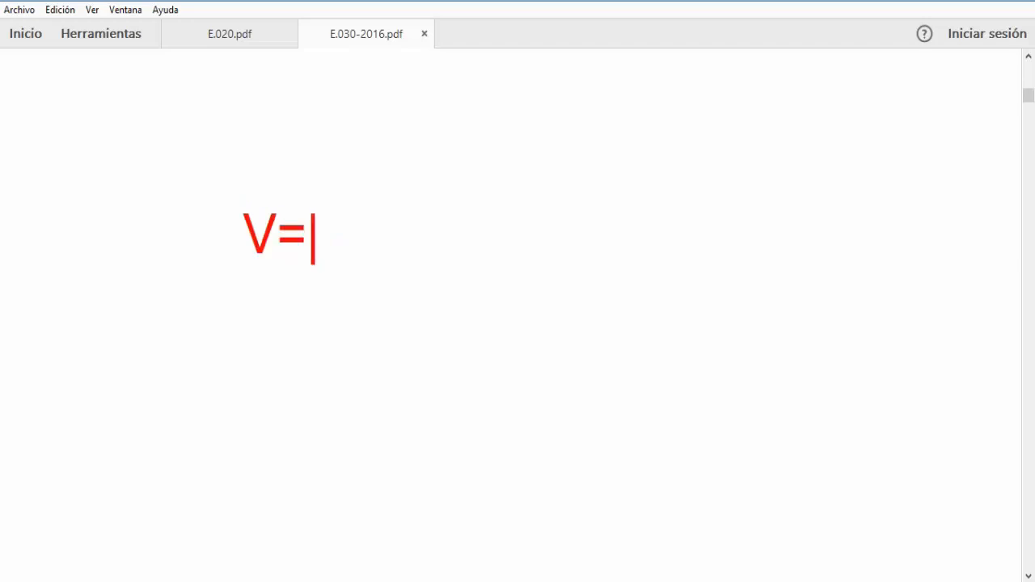
{"action": "type", "text": "ZUC"}
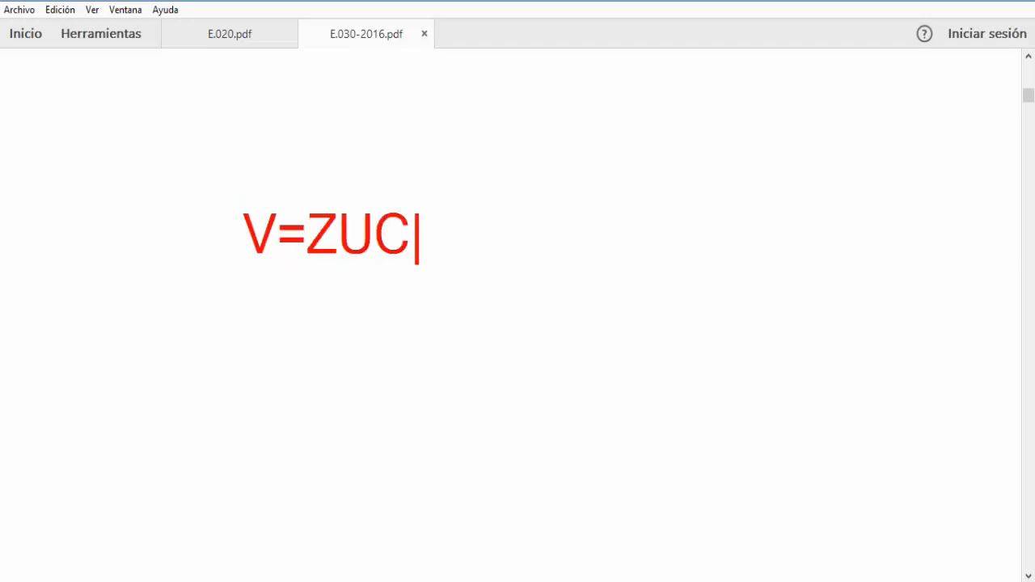
{"action": "type", "text": "S"}
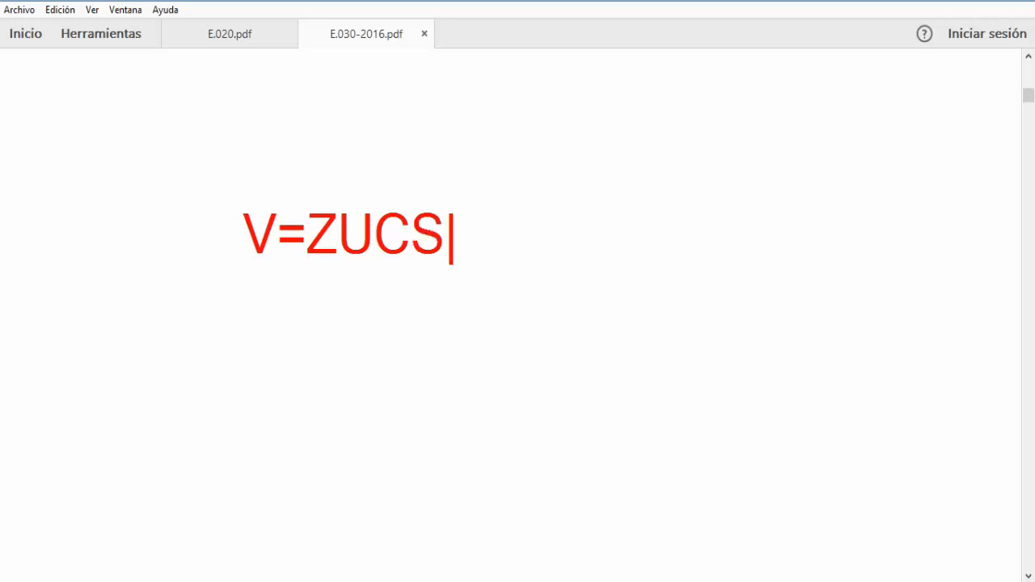
{"action": "type", "text": "/"}
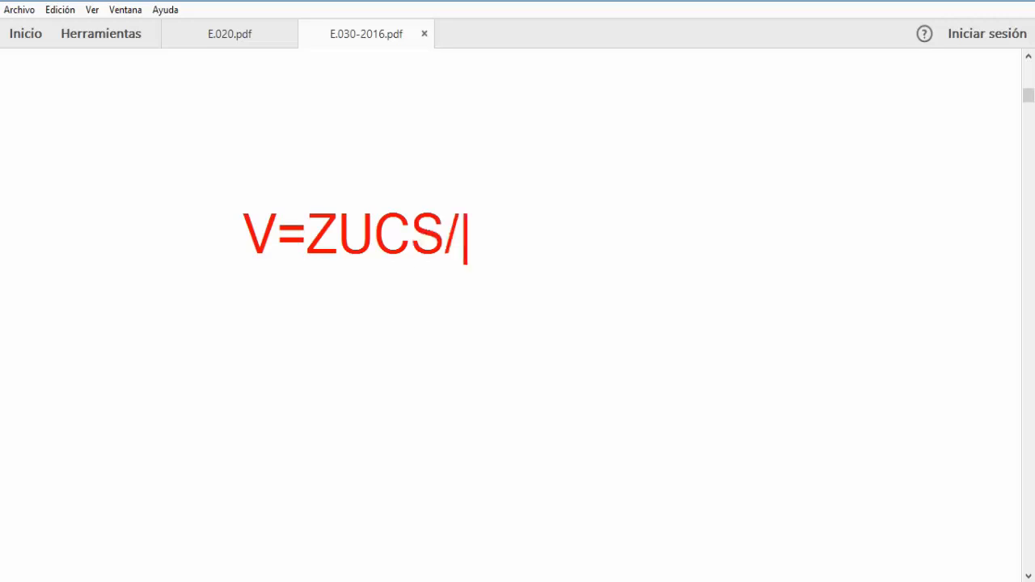
{"action": "type", "text": "R)"}
{"action": "key", "text": "BackSpace"}
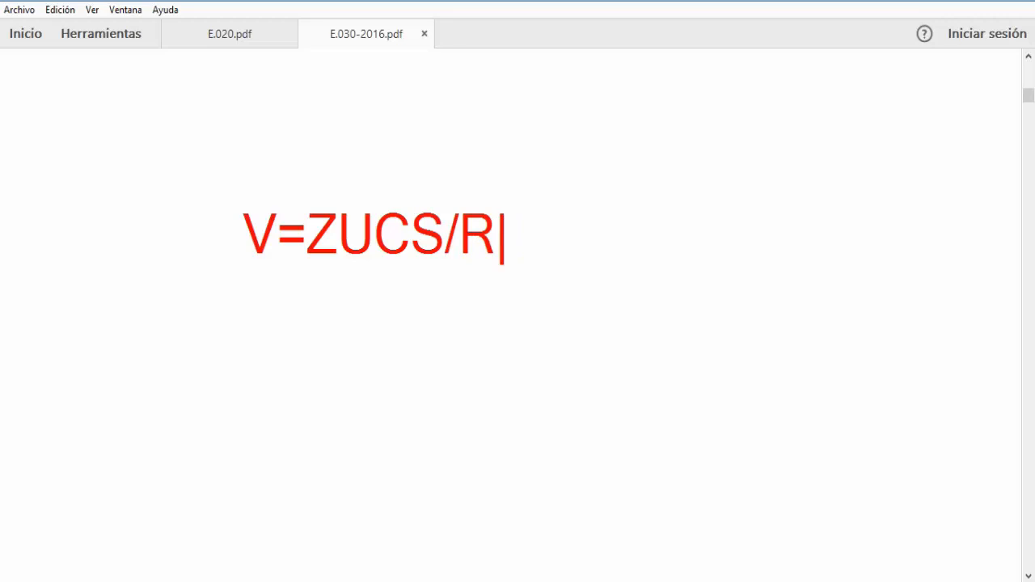
{"action": "type", "text": "*"}
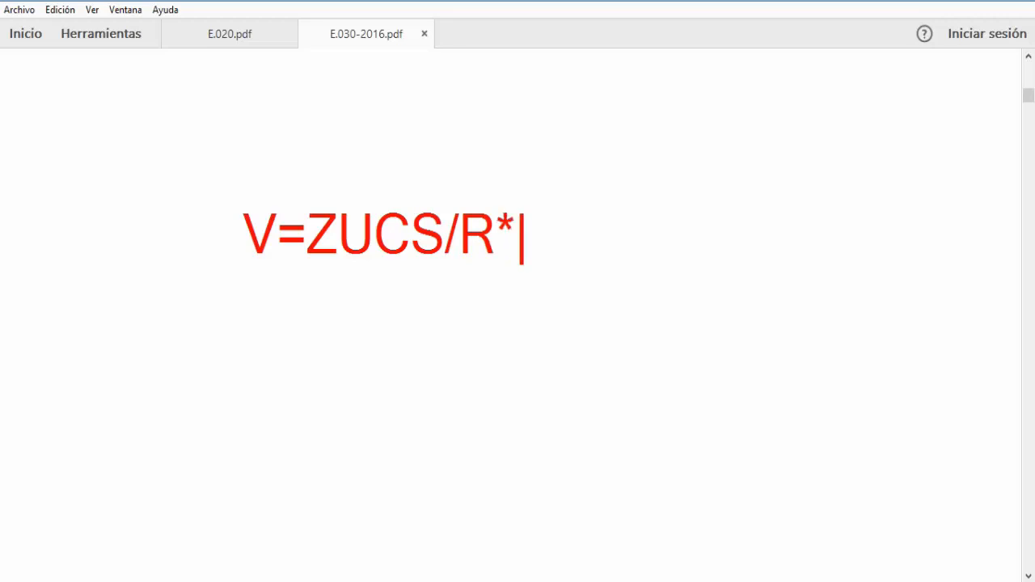
{"action": "type", "text": "P"}
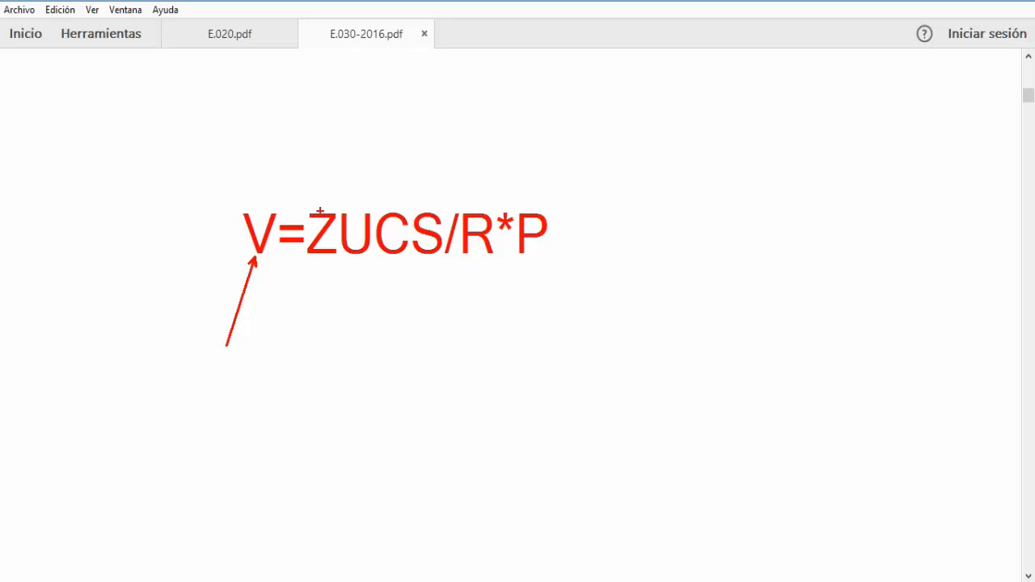
- Draw red arrows pointing to Z, U, C, S, R and P in the formula and frame it with a red rectangle
{"action": "left_click_drag", "start_coordinate": [322, 211], "coordinate": [324, 132]}
{"action": "left_click_drag", "start_coordinate": [355, 258], "coordinate": [335, 356]}
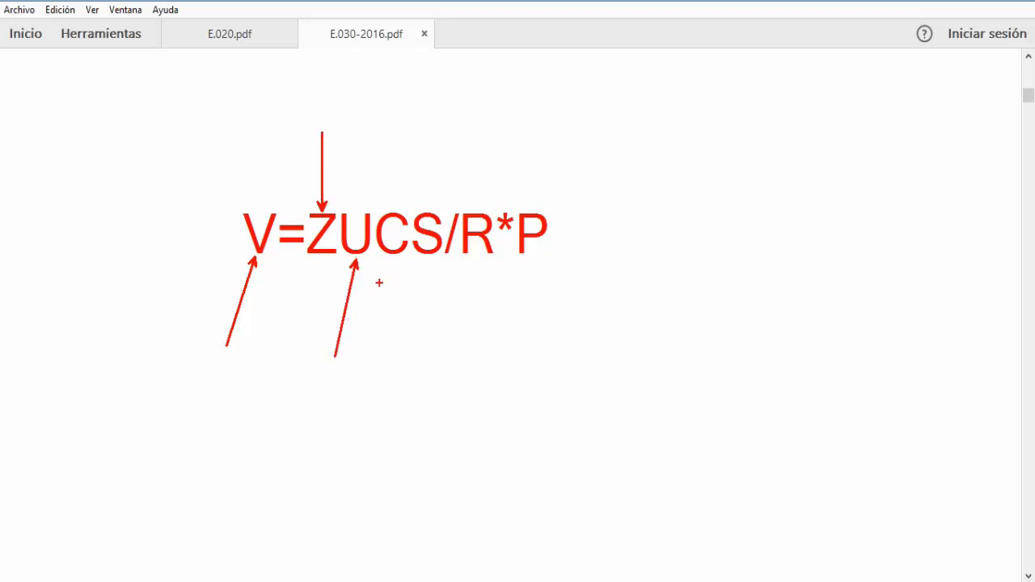
{"action": "left_click_drag", "start_coordinate": [397, 210], "coordinate": [408, 141]}
{"action": "left_click_drag", "start_coordinate": [422, 261], "coordinate": [412, 316]}
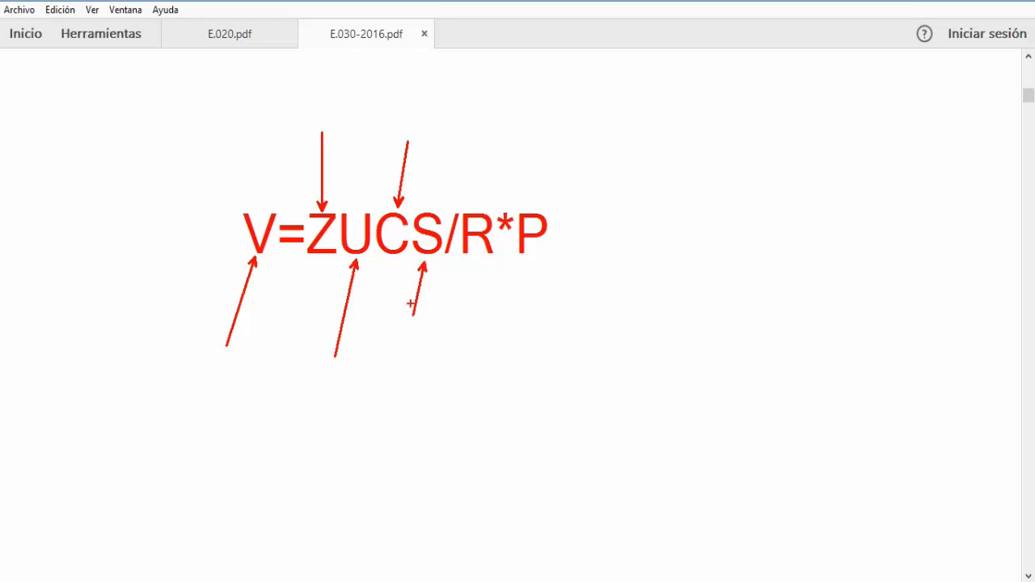
{"action": "left_click_drag", "start_coordinate": [485, 207], "coordinate": [478, 142]}
{"action": "mouse_move", "coordinate": [536, 249]}
{"action": "left_mouse_down"}
{"action": "mouse_move", "coordinate": [531, 325]}
{"action": "mouse_move", "coordinate": [561, 324]}
{"action": "mouse_move", "coordinate": [564, 301]}
{"action": "mouse_move", "coordinate": [568, 308]}
{"action": "left_mouse_up"}
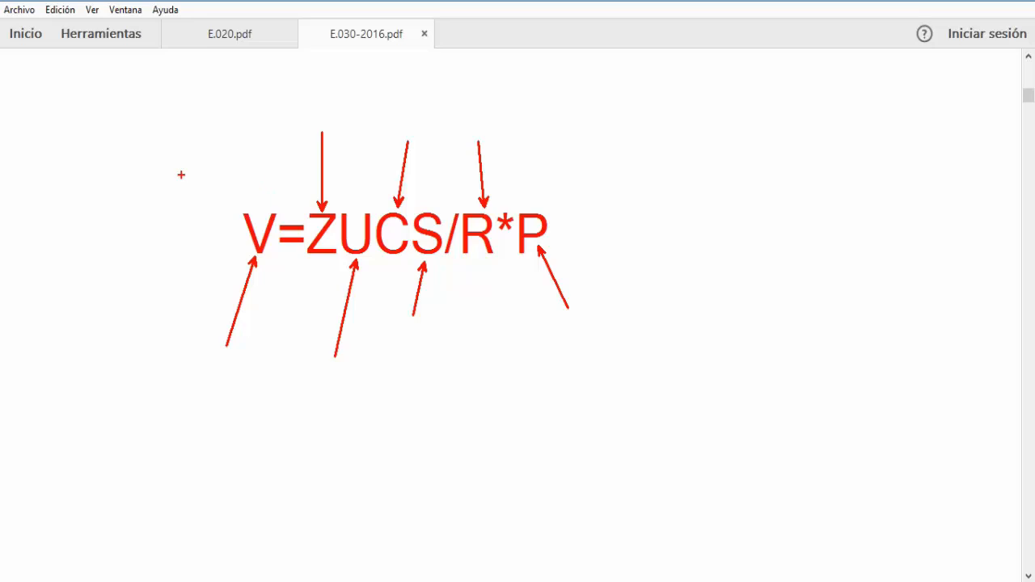
{"action": "left_click_drag", "start_coordinate": [178, 174], "coordinate": [706, 329]}
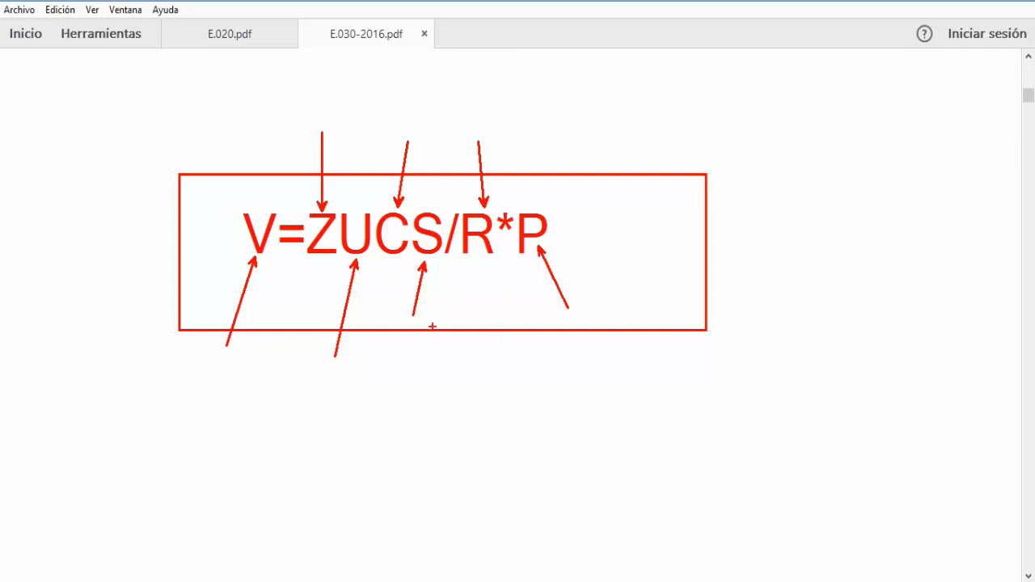
- Find Tabla N° 1, the zone factors "Z", frame it in red and point an arrow at its Z column heading
{"action": "scroll", "coordinate": [498, 348], "scroll_direction": "down", "scroll_amount": 15}
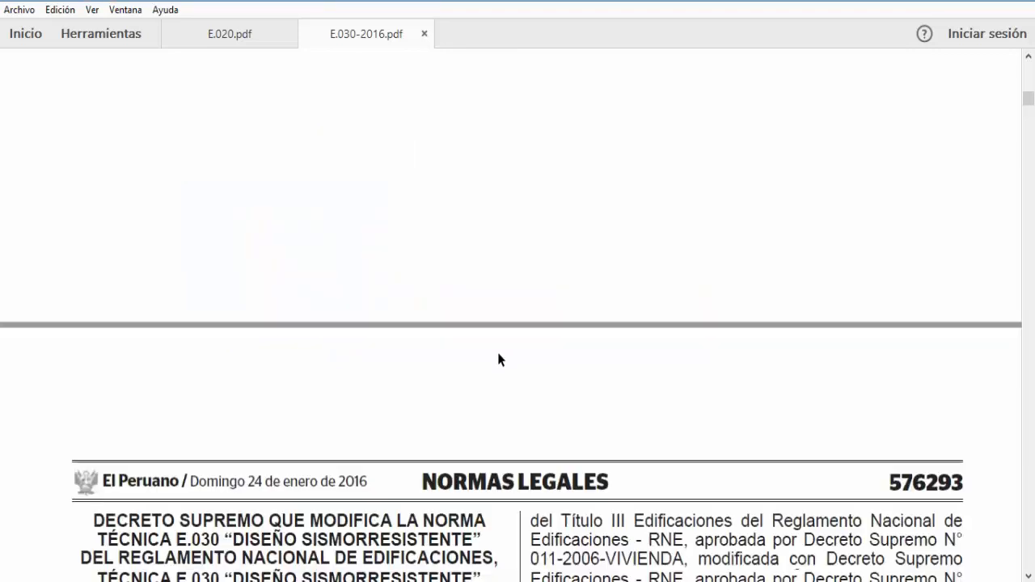
{"action": "scroll", "coordinate": [496, 363], "scroll_direction": "down", "scroll_amount": 15}
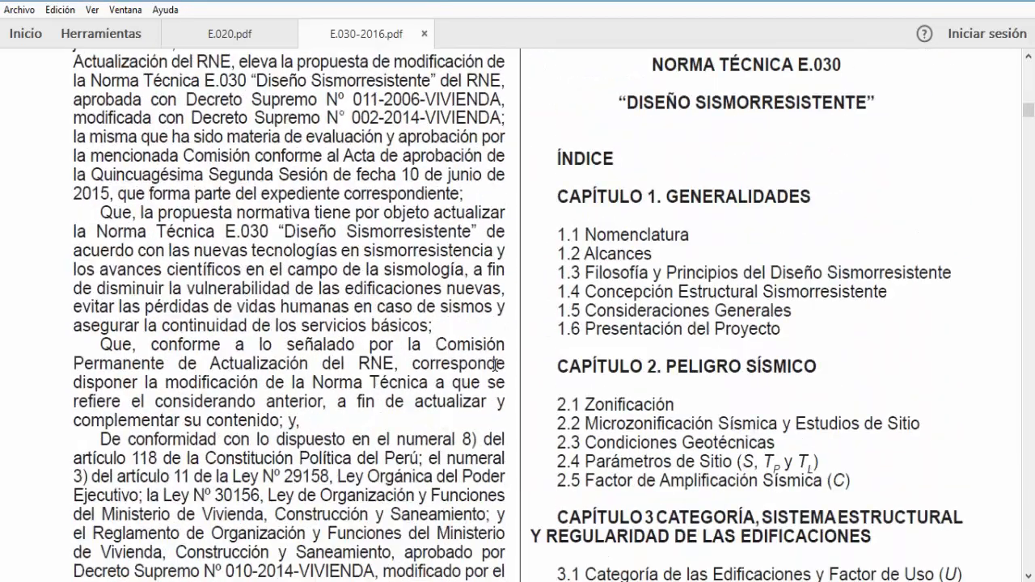
{"action": "scroll", "coordinate": [495, 368], "scroll_direction": "down", "scroll_amount": 15}
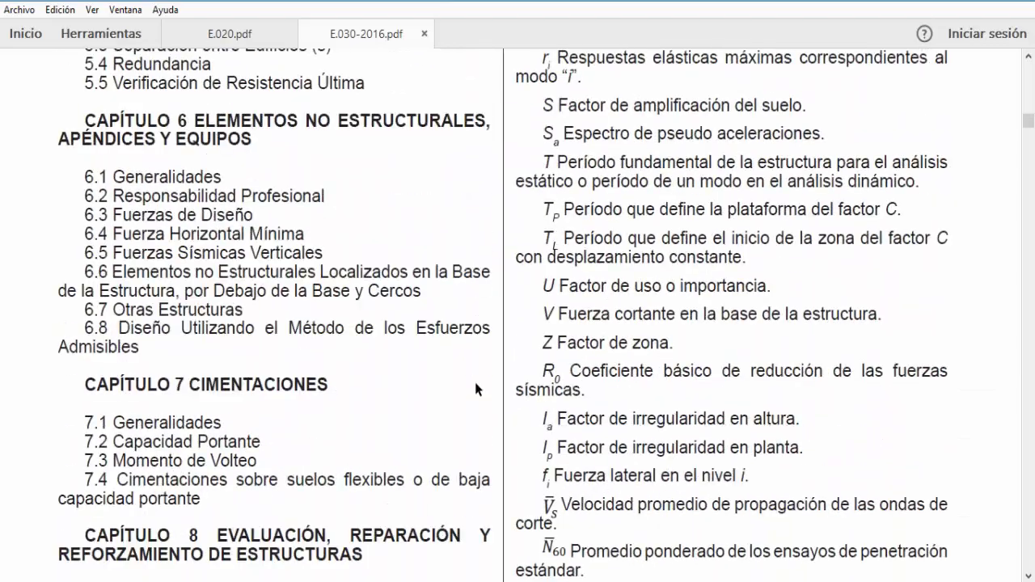
{"action": "scroll", "coordinate": [474, 388], "scroll_direction": "down", "scroll_amount": 15}
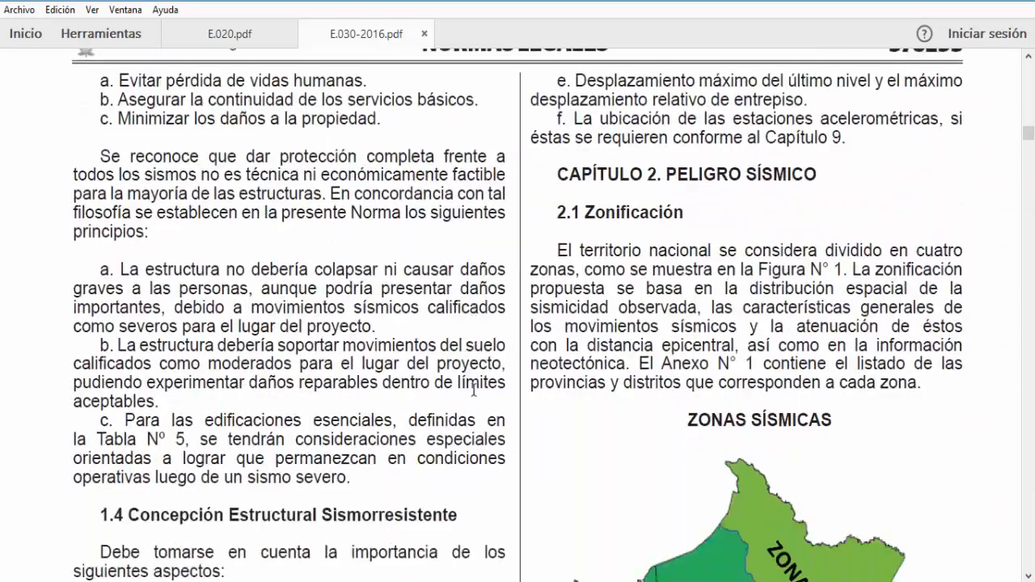
{"action": "scroll", "coordinate": [474, 390], "scroll_direction": "down", "scroll_amount": 5}
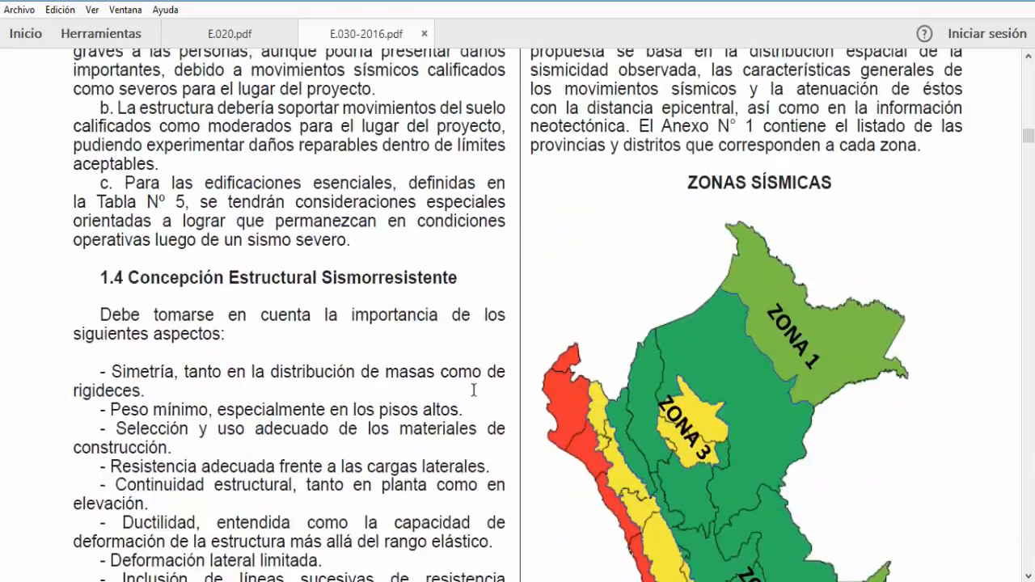
{"action": "scroll", "coordinate": [474, 389], "scroll_direction": "down", "scroll_amount": 20}
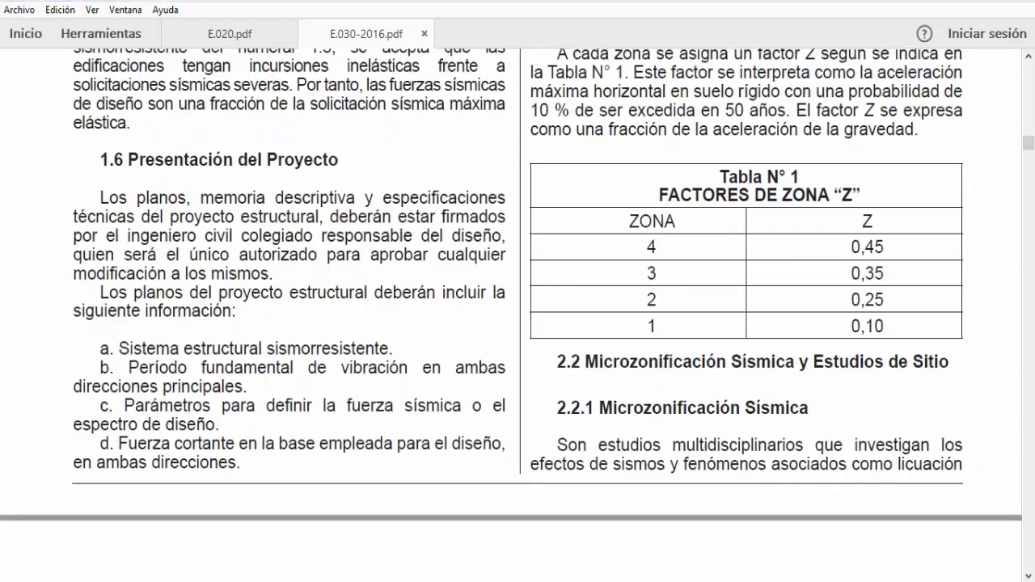
{"action": "mouse_move", "coordinate": [529, 160]}
{"action": "left_mouse_down"}
{"action": "mouse_move", "coordinate": [540, 187]}
{"action": "mouse_move", "coordinate": [873, 312]}
{"action": "mouse_move", "coordinate": [980, 341]}
{"action": "left_mouse_up"}
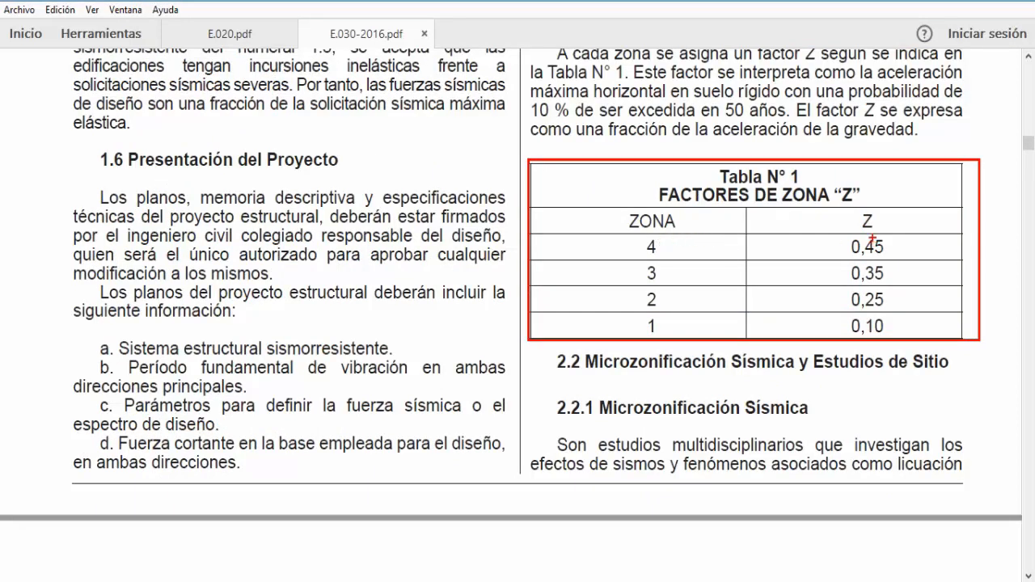
{"action": "left_click_drag", "start_coordinate": [884, 219], "coordinate": [980, 184]}
{"action": "key", "text": "Escape"}
- Find Tabla N° 3 (soil factor "S") and Tabla N° 4 (periods), frame both in red and point an arrow at the Tabla N° 3 title
{"action": "scroll", "coordinate": [517, 170], "scroll_direction": "down", "scroll_amount": 1}
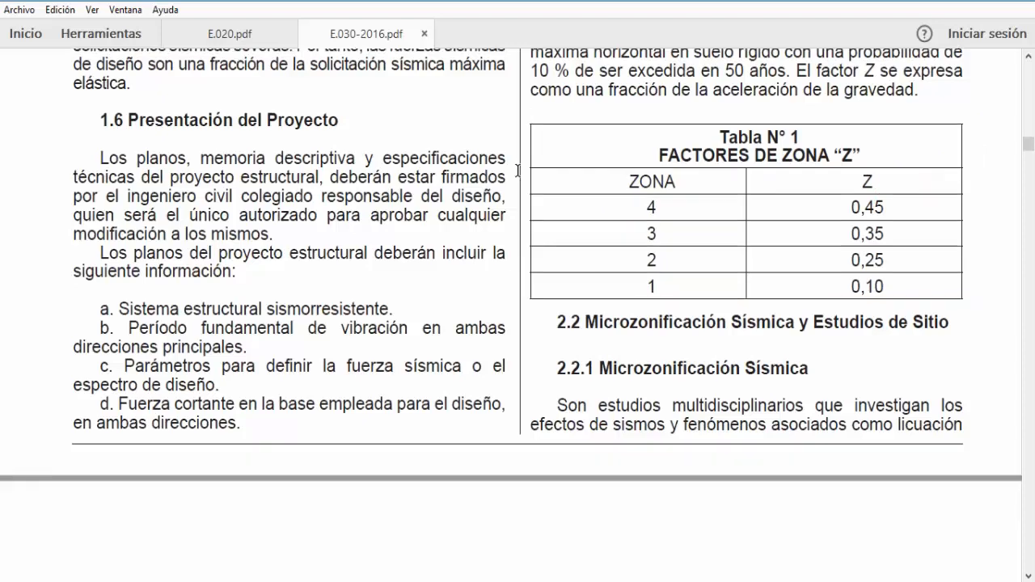
{"action": "scroll", "coordinate": [517, 170], "scroll_direction": "down", "scroll_amount": 15}
{"action": "scroll", "coordinate": [517, 226], "scroll_direction": "up", "scroll_amount": 4}
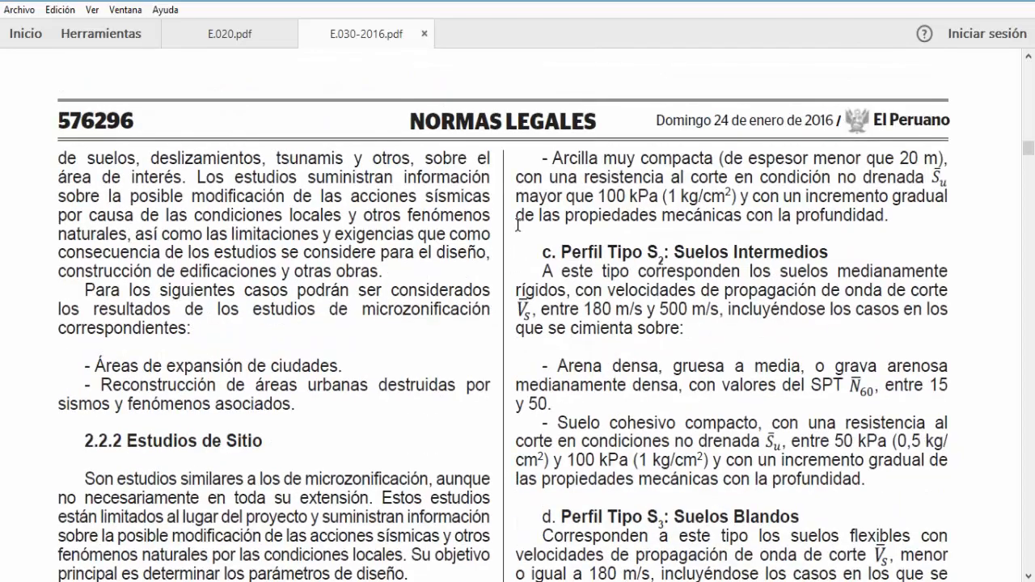
{"action": "scroll", "coordinate": [516, 231], "scroll_direction": "down", "scroll_amount": 8}
{"action": "scroll", "coordinate": [511, 240], "scroll_direction": "down", "scroll_amount": 13}
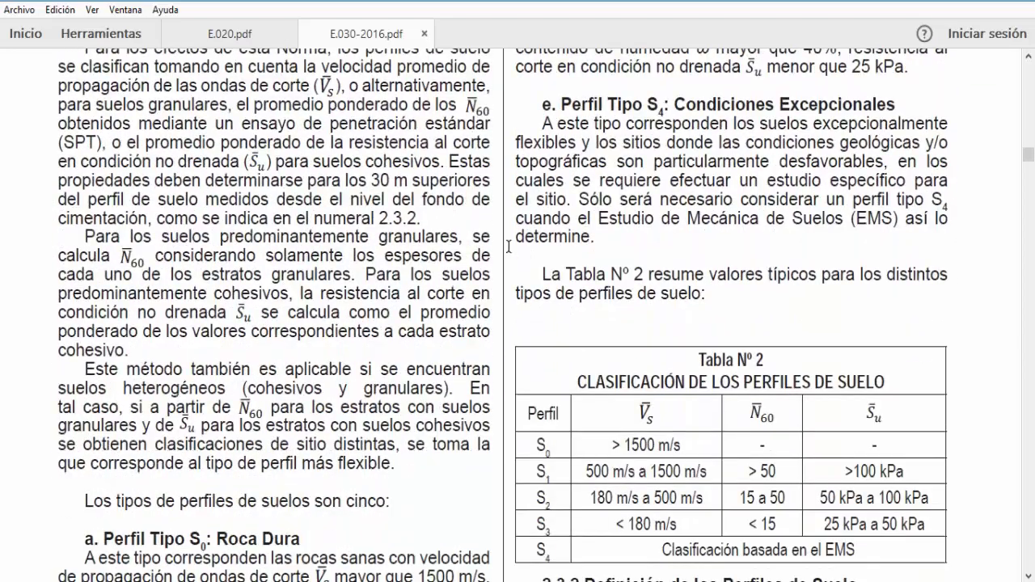
{"action": "scroll", "coordinate": [509, 245], "scroll_direction": "down", "scroll_amount": 15}
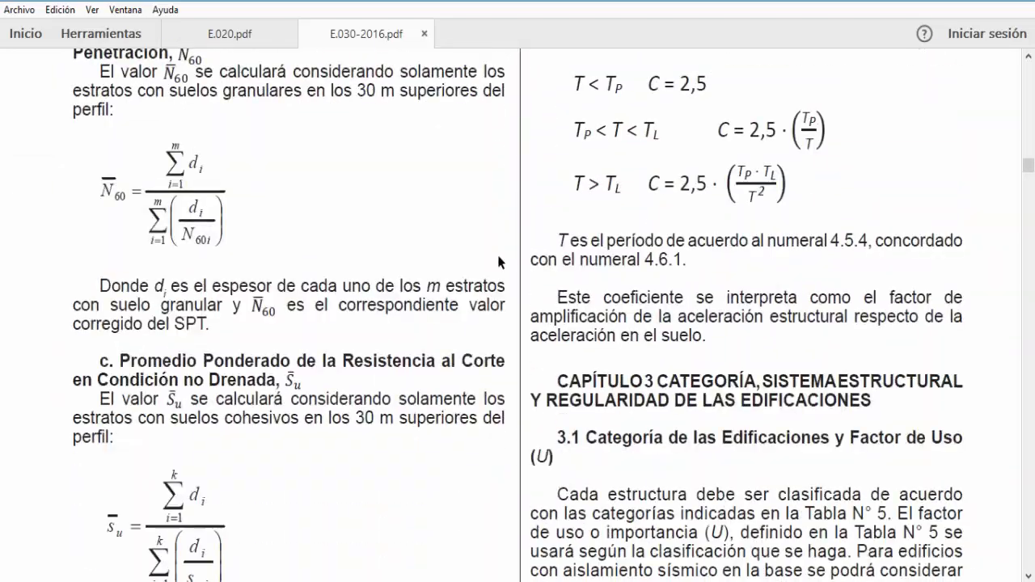
{"action": "scroll", "coordinate": [404, 252], "scroll_direction": "down", "scroll_amount": 15}
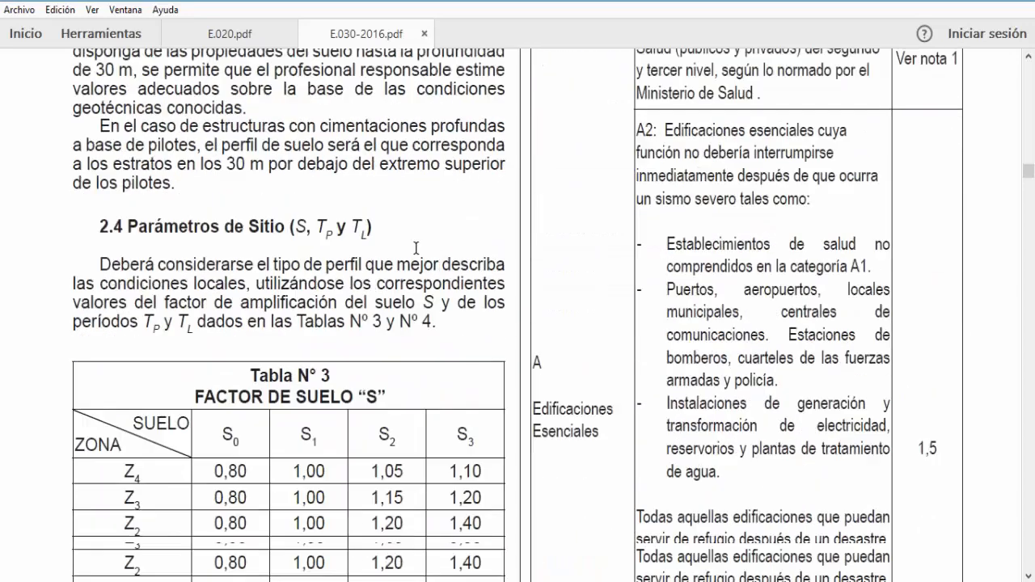
{"action": "scroll", "coordinate": [415, 249], "scroll_direction": "down", "scroll_amount": 6}
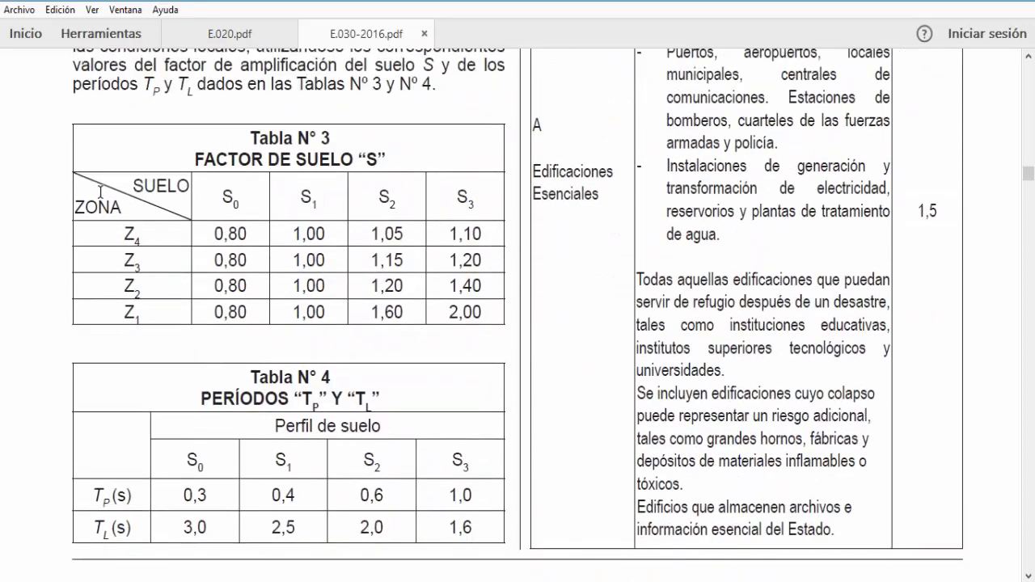
{"action": "key", "text": "ctrl+2"}
{"action": "mouse_move", "coordinate": [63, 121]}
{"action": "left_mouse_down"}
{"action": "mouse_move", "coordinate": [424, 272]}
{"action": "mouse_move", "coordinate": [506, 317]}
{"action": "mouse_move", "coordinate": [513, 332]}
{"action": "left_mouse_up"}
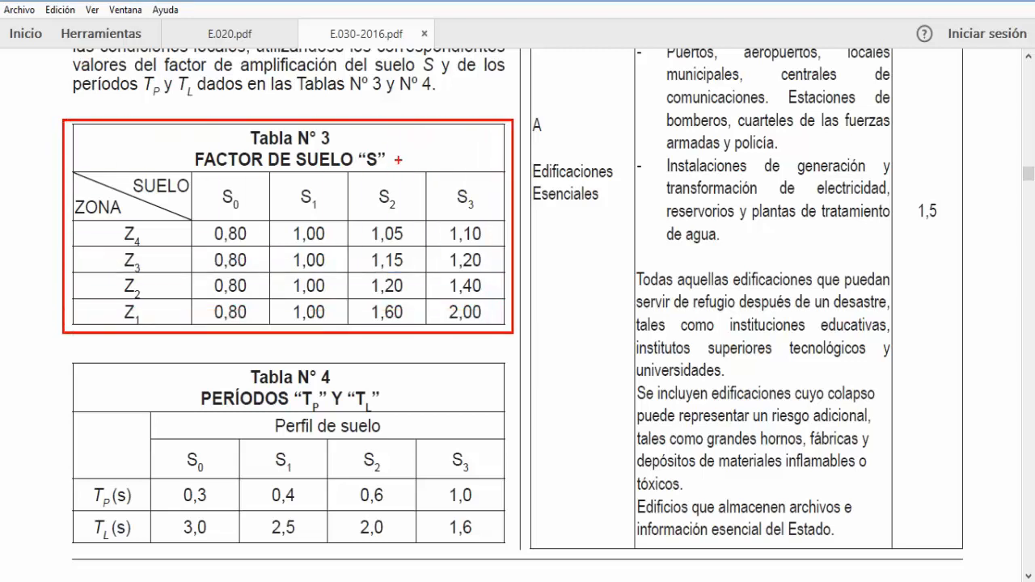
{"action": "left_click_drag", "start_coordinate": [399, 160], "coordinate": [514, 139], "text": "ctrl+shift"}
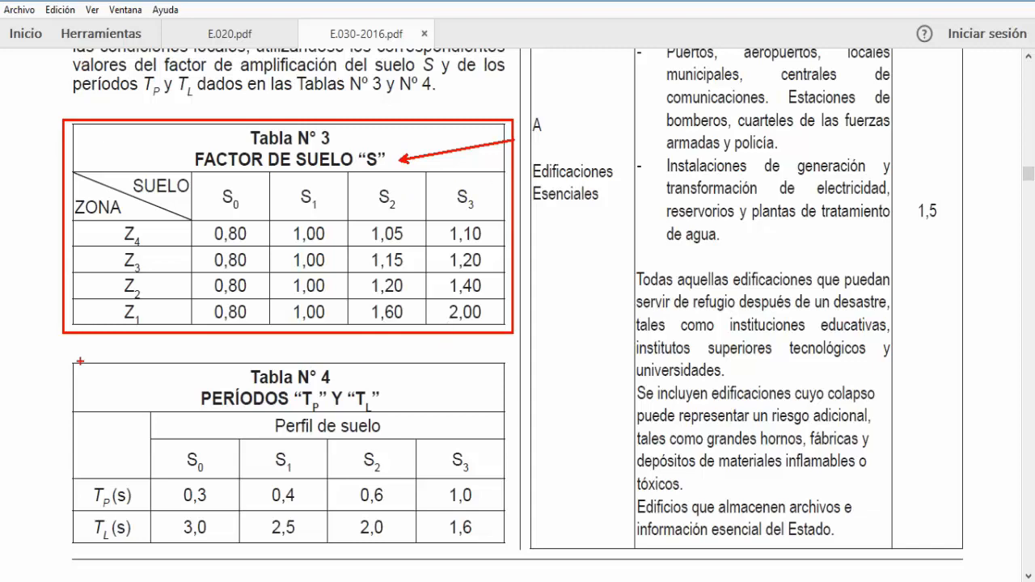
{"action": "left_click_drag", "start_coordinate": [71, 349], "coordinate": [513, 548]}
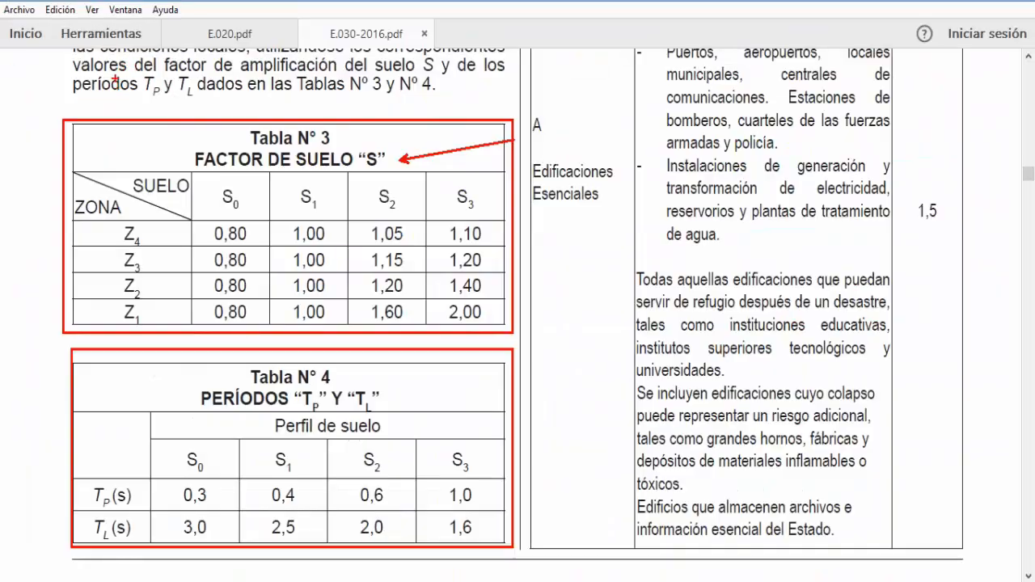
{"action": "key", "text": "Escape"}
- Go back to section 2.5, Factor de Amplificación Sísmica (C), and frame its three C expressions with a red rectangle
{"action": "scroll", "coordinate": [654, 236], "scroll_direction": "up", "scroll_amount": 10}
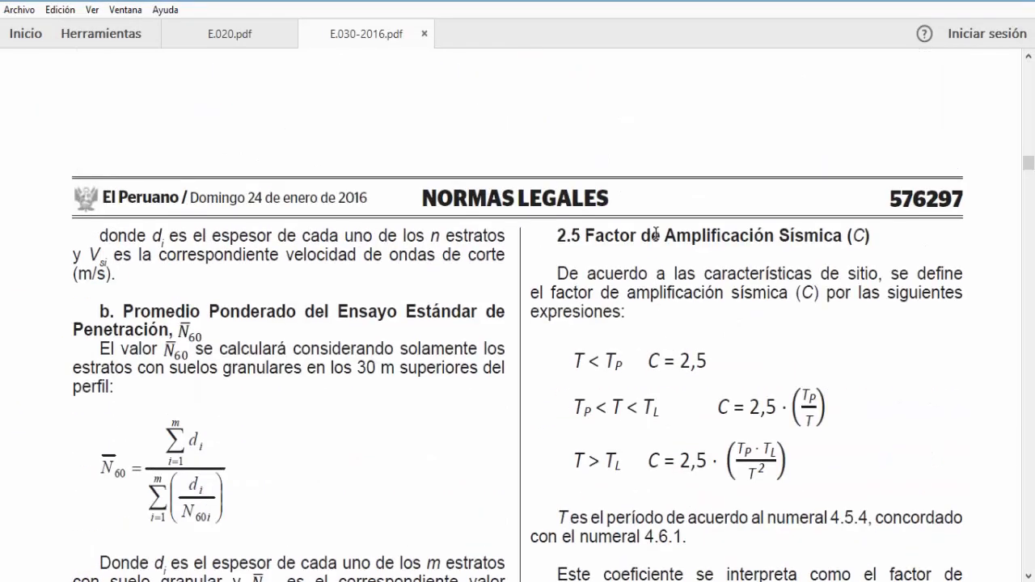
{"action": "scroll", "coordinate": [654, 237], "scroll_direction": "up", "scroll_amount": 1}
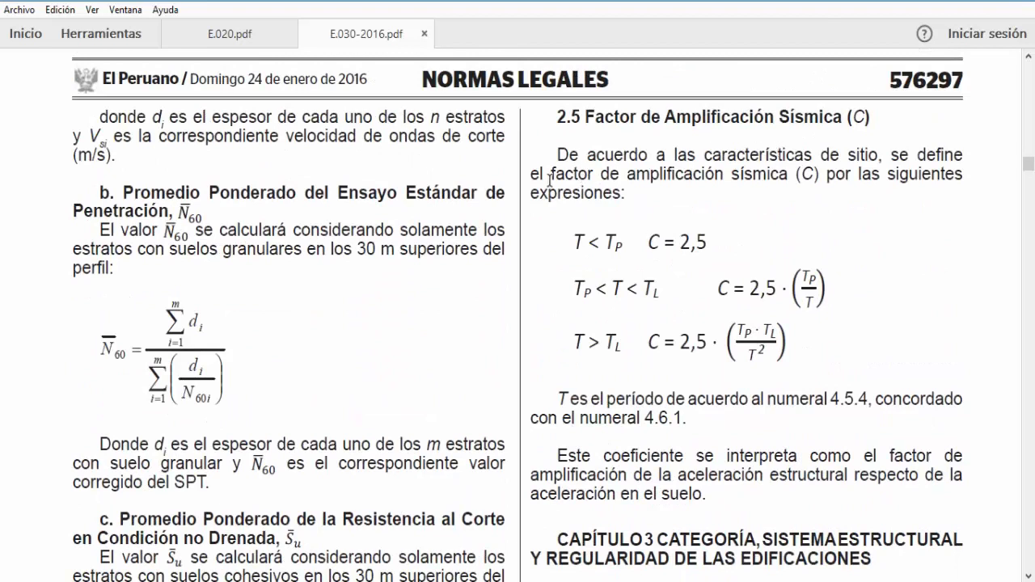
{"action": "key", "text": "ctrl+2"}
{"action": "mouse_move", "coordinate": [558, 218]}
{"action": "left_mouse_down", "text": "ctrl"}
{"action": "mouse_move", "coordinate": [713, 316]}
{"action": "mouse_move", "coordinate": [834, 372]}
{"action": "left_mouse_up", "text": "ctrl"}
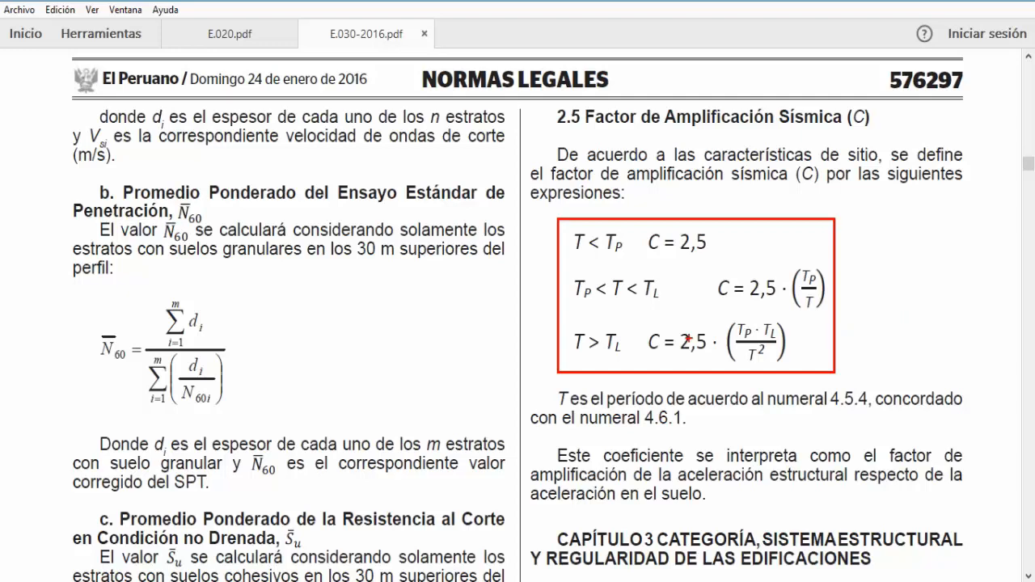
- Find Tabla N° 5, the building categories, and select the words FACTOR "U" in its title
{"action": "scroll", "coordinate": [688, 340], "scroll_direction": "down", "scroll_amount": 10}
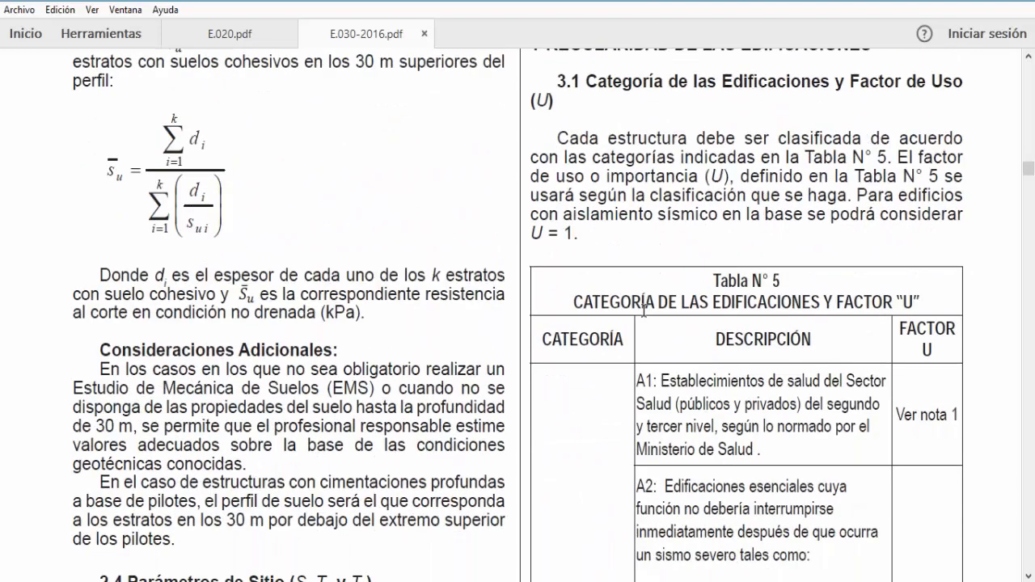
{"action": "scroll", "coordinate": [644, 312], "scroll_direction": "down", "scroll_amount": 5}
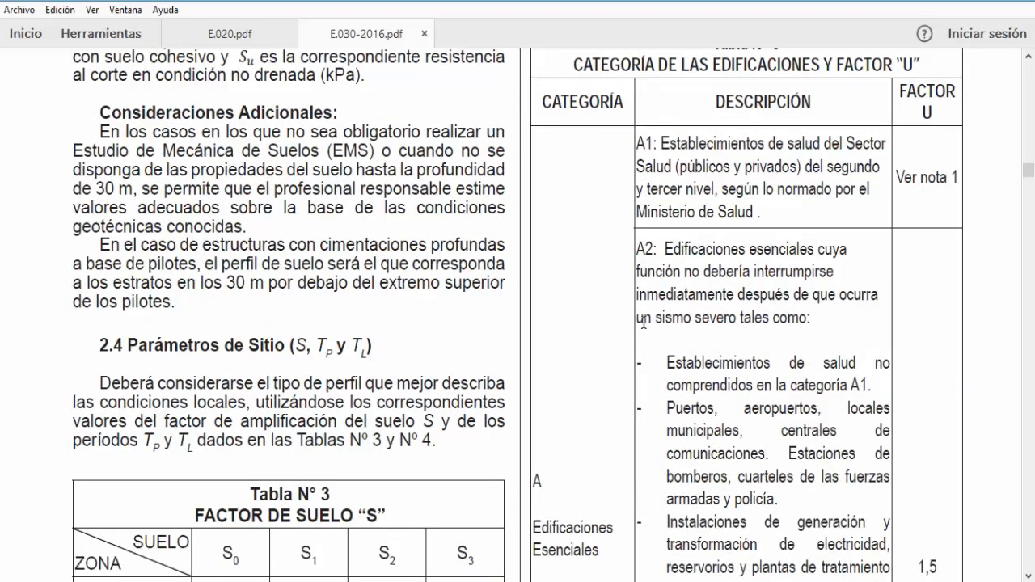
{"action": "scroll", "coordinate": [642, 322], "scroll_direction": "down", "scroll_amount": 4}
{"action": "scroll", "coordinate": [642, 322], "scroll_direction": "up", "scroll_amount": 5}
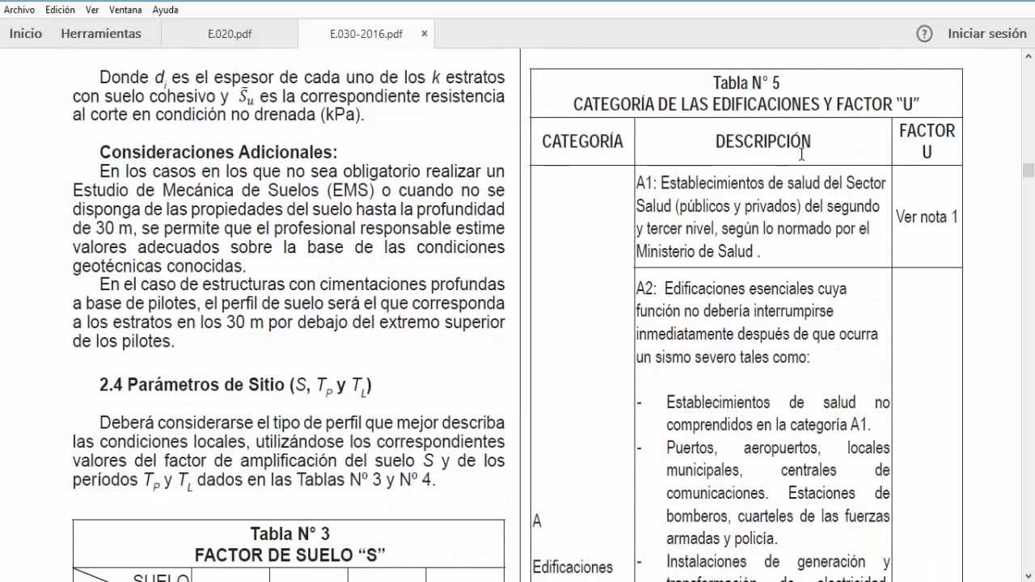
{"action": "left_click_drag", "start_coordinate": [836, 105], "coordinate": [921, 105]}
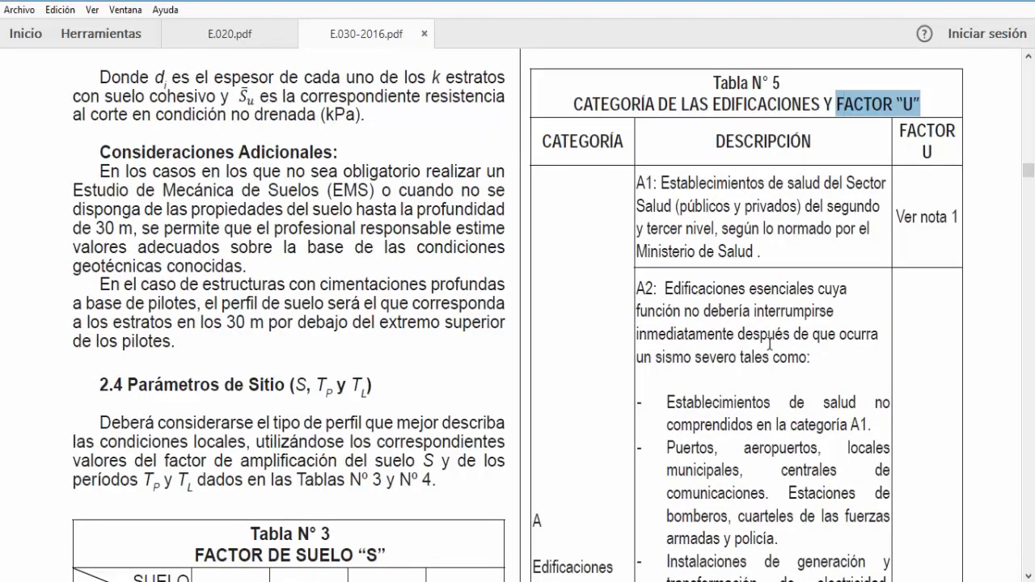
- Find Tabla N° 7, Sistemas Estructurales, and frame its structural systems and R0 coefficients with a red rectangle
{"action": "scroll", "coordinate": [769, 346], "scroll_direction": "down", "scroll_amount": 20}
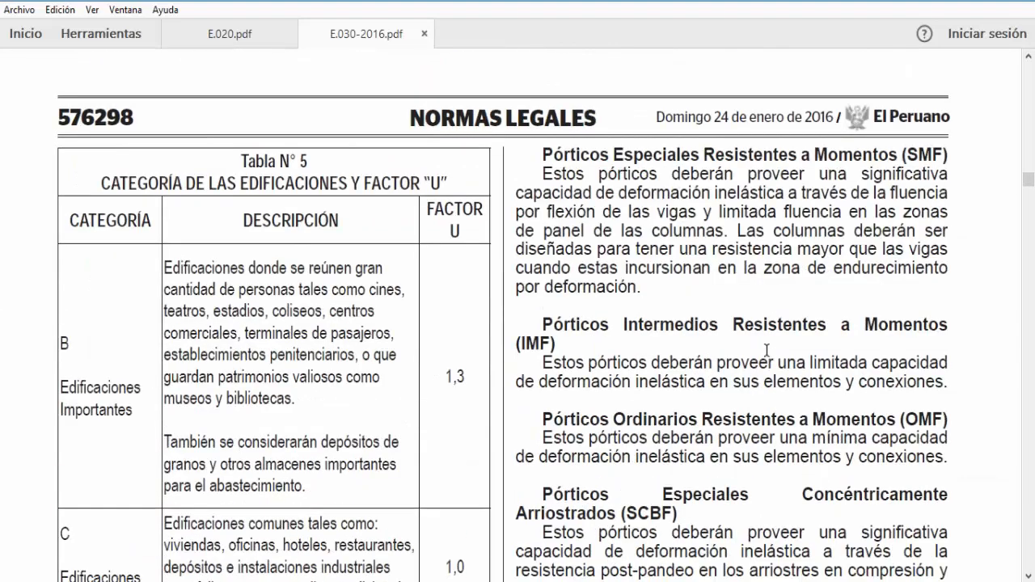
{"action": "scroll", "coordinate": [766, 350], "scroll_direction": "down", "scroll_amount": 11}
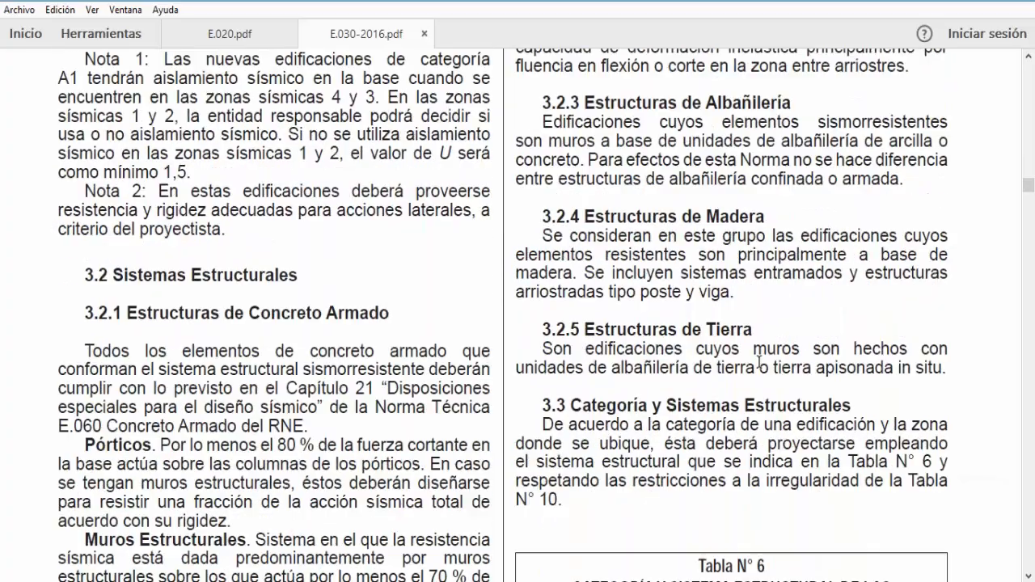
{"action": "scroll", "coordinate": [758, 364], "scroll_direction": "up", "scroll_amount": 2}
{"action": "scroll", "coordinate": [380, 356], "scroll_direction": "down", "scroll_amount": 4}
{"action": "scroll", "coordinate": [379, 353], "scroll_direction": "up", "scroll_amount": 4}
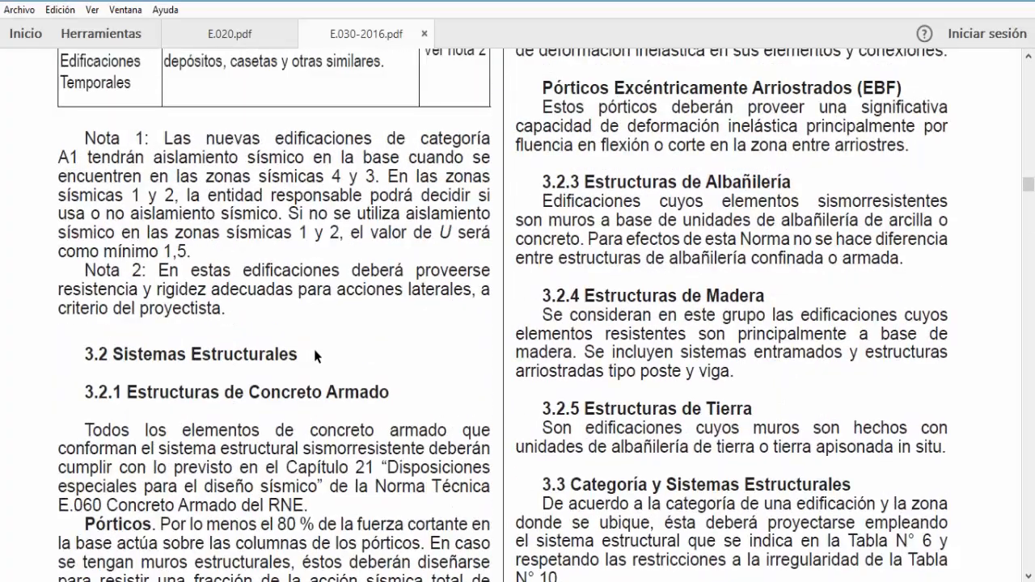
{"action": "scroll", "coordinate": [315, 355], "scroll_direction": "up", "scroll_amount": 8}
{"action": "scroll", "coordinate": [651, 461], "scroll_direction": "down", "scroll_amount": 13}
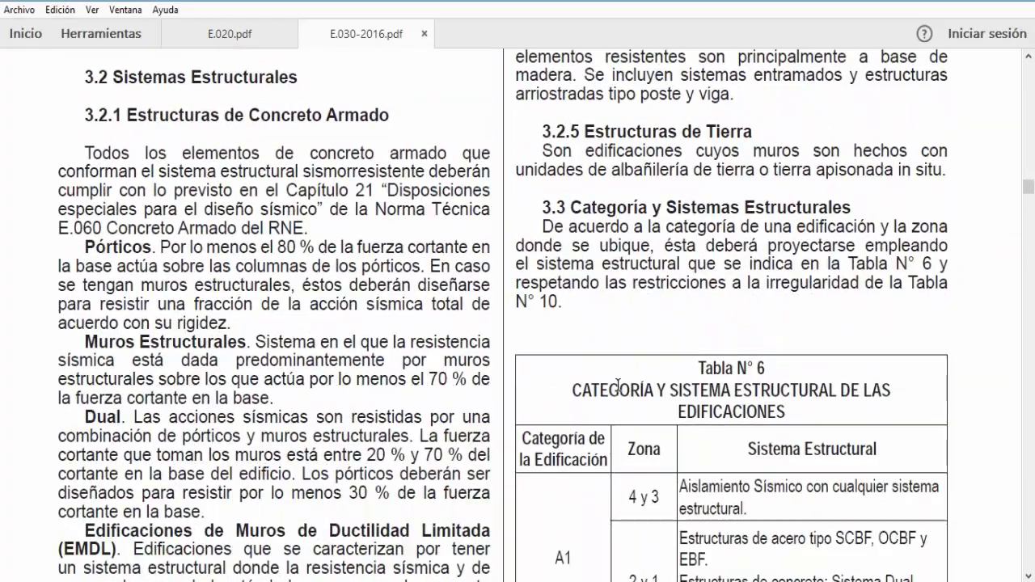
{"action": "scroll", "coordinate": [617, 386], "scroll_direction": "down", "scroll_amount": 19}
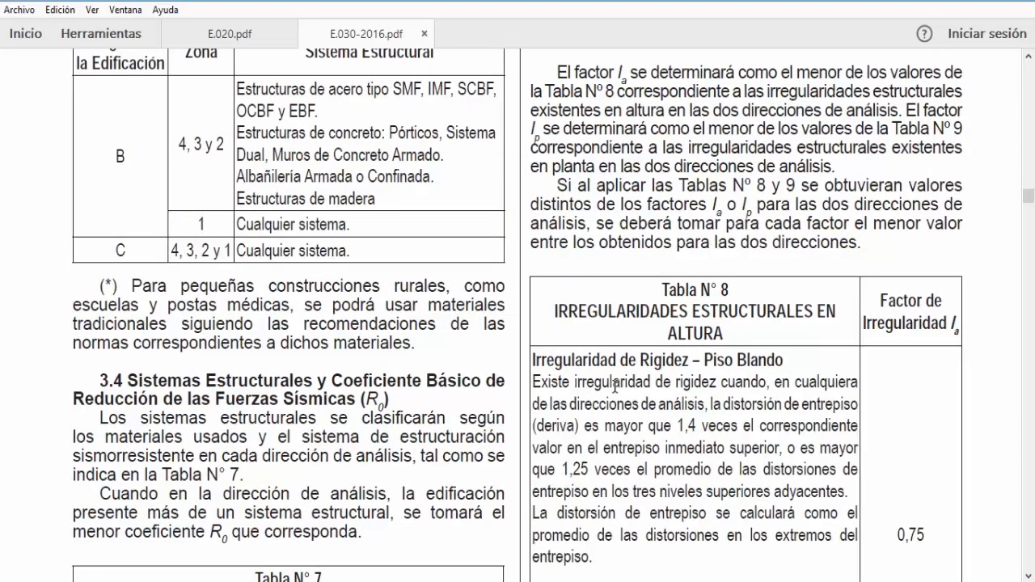
{"action": "scroll", "coordinate": [615, 387], "scroll_direction": "down", "scroll_amount": 4}
{"action": "scroll", "coordinate": [599, 299], "scroll_direction": "up", "scroll_amount": 2}
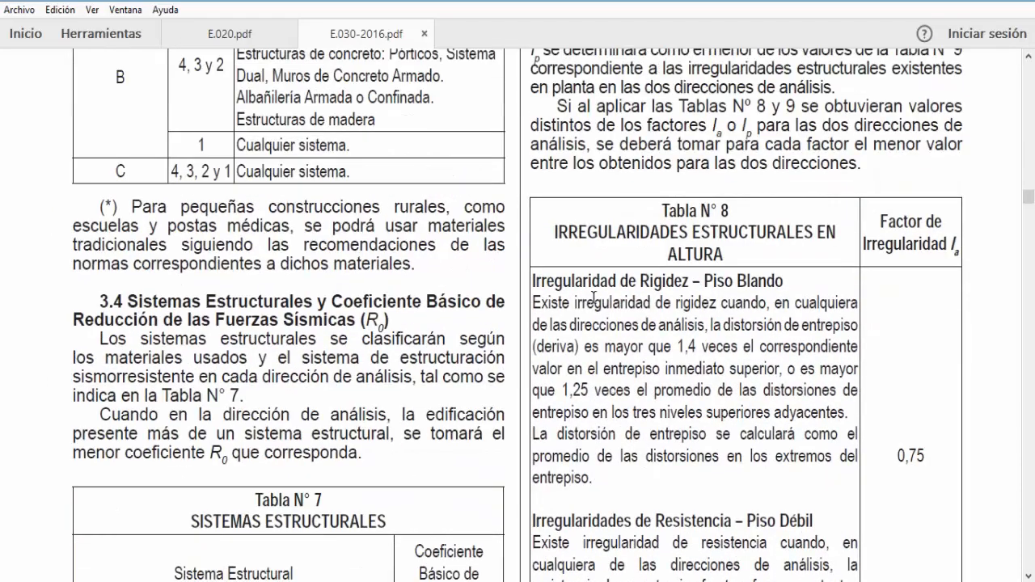
{"action": "scroll", "coordinate": [755, 349], "scroll_direction": "down", "scroll_amount": 1}
{"action": "scroll", "coordinate": [754, 349], "scroll_direction": "down", "scroll_amount": 5}
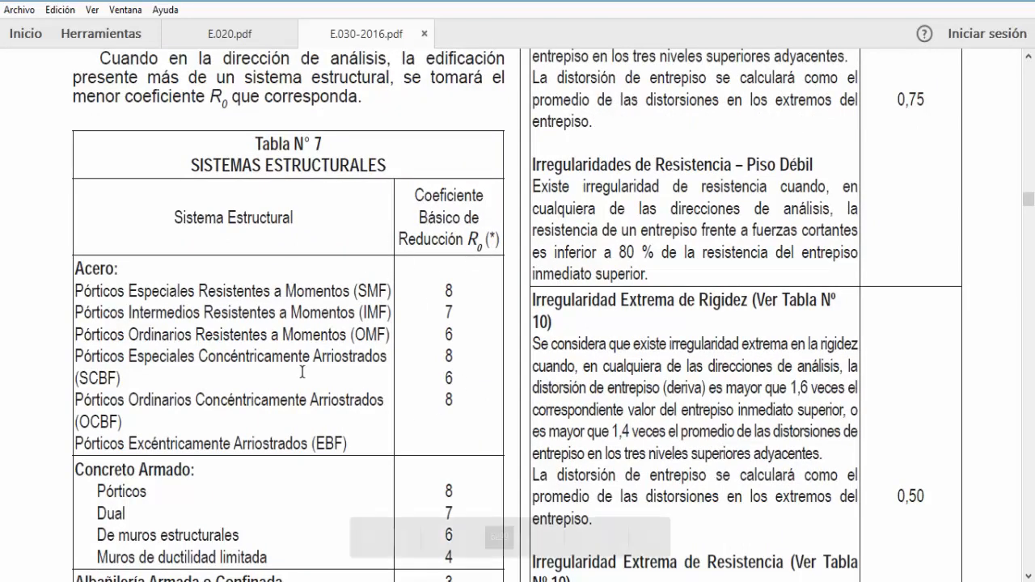
{"action": "scroll", "coordinate": [520, 323], "scroll_direction": "down", "scroll_amount": 1}
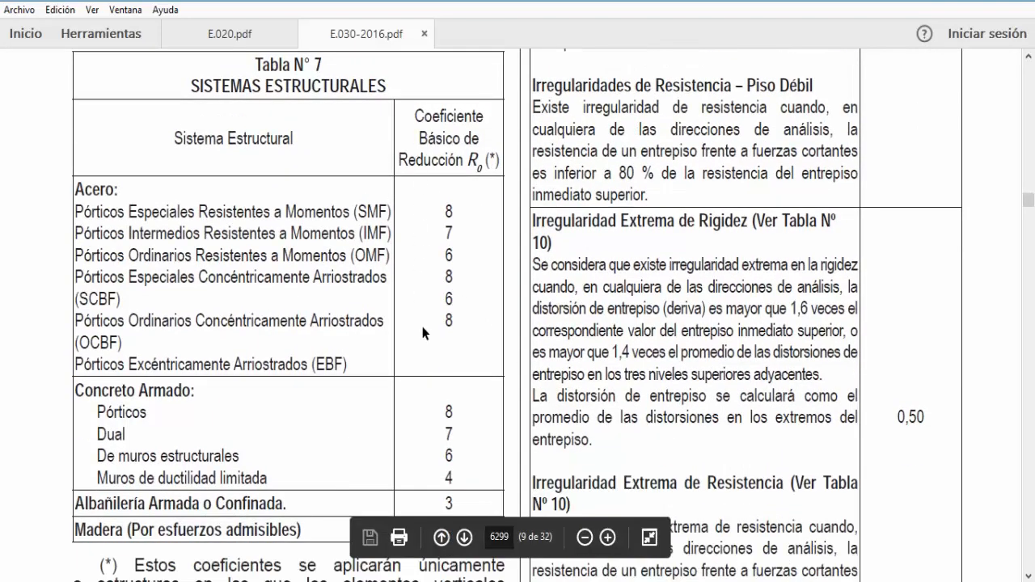
{"action": "scroll", "coordinate": [428, 367], "scroll_direction": "down", "scroll_amount": 1}
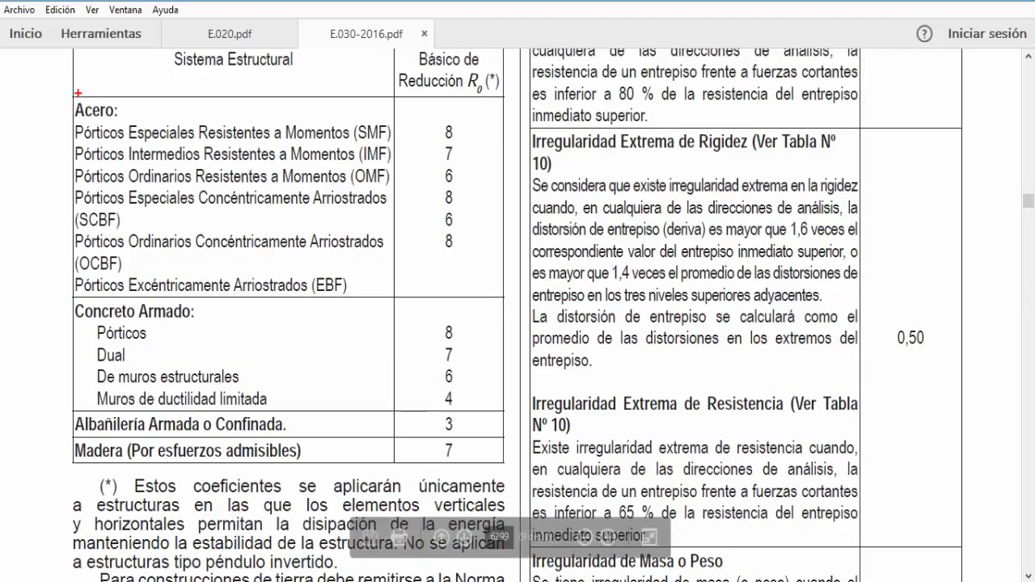
{"action": "mouse_move", "coordinate": [72, 94]}
{"action": "left_mouse_down"}
{"action": "mouse_move", "coordinate": [272, 245]}
{"action": "mouse_move", "coordinate": [506, 464]}
{"action": "left_mouse_up"}
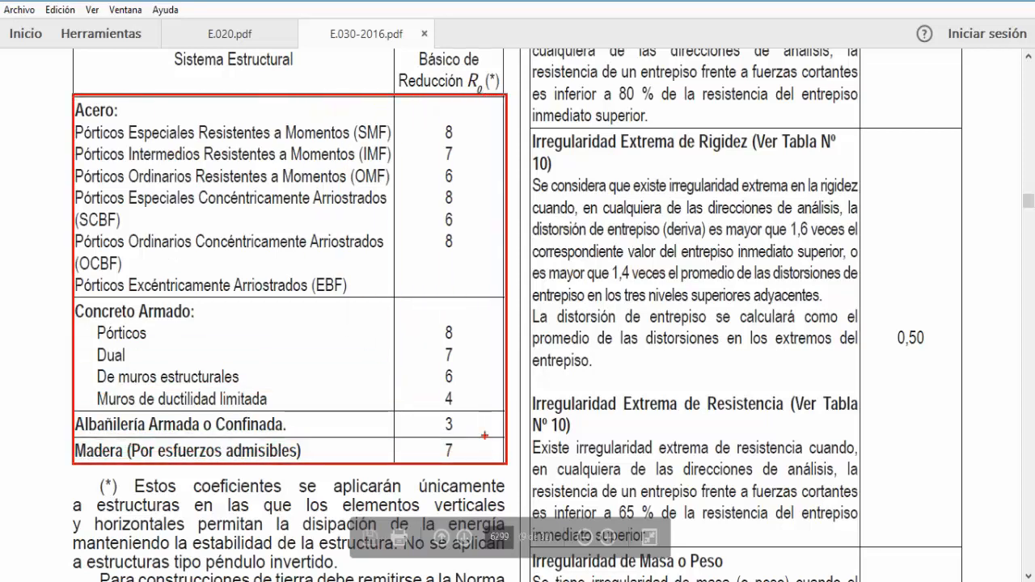
- Find the base shear formula V on page 576301, frame it in red, point an arrow at P and circle the ZUCS/R fraction
{"action": "scroll", "coordinate": [418, 370], "scroll_direction": "down", "scroll_amount": 10}
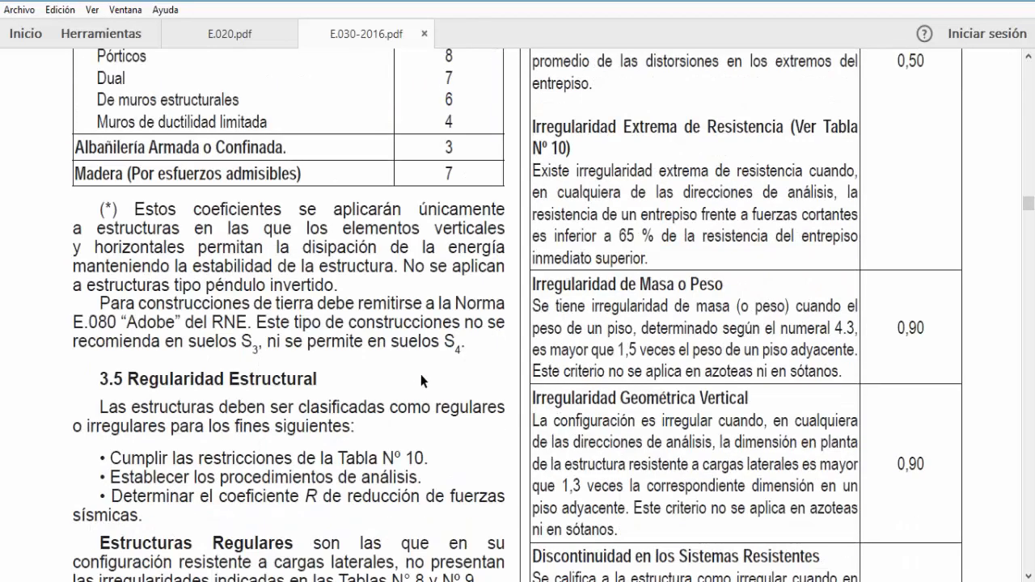
{"action": "scroll", "coordinate": [416, 367], "scroll_direction": "down", "scroll_amount": 15}
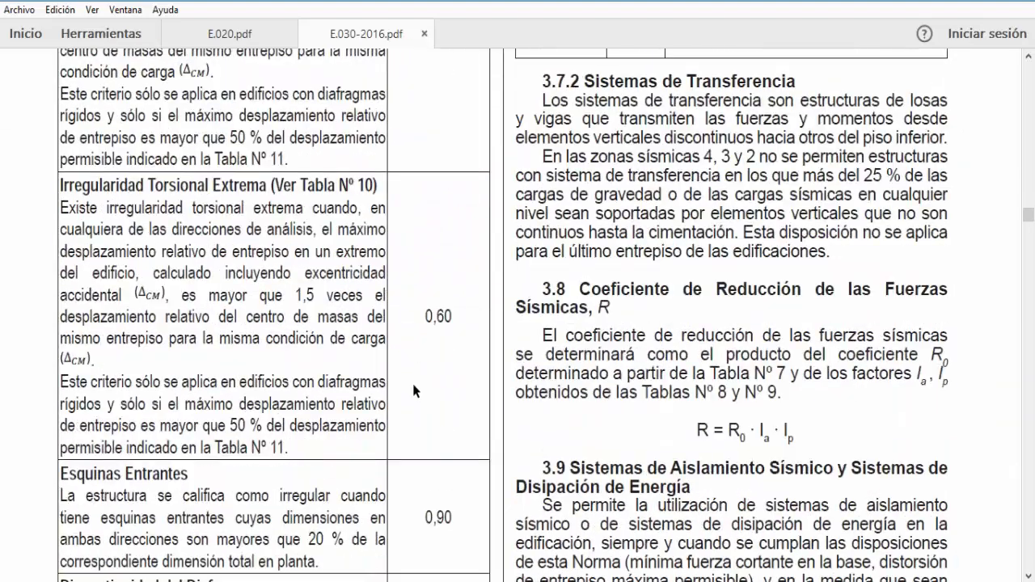
{"action": "scroll", "coordinate": [413, 391], "scroll_direction": "down", "scroll_amount": 10}
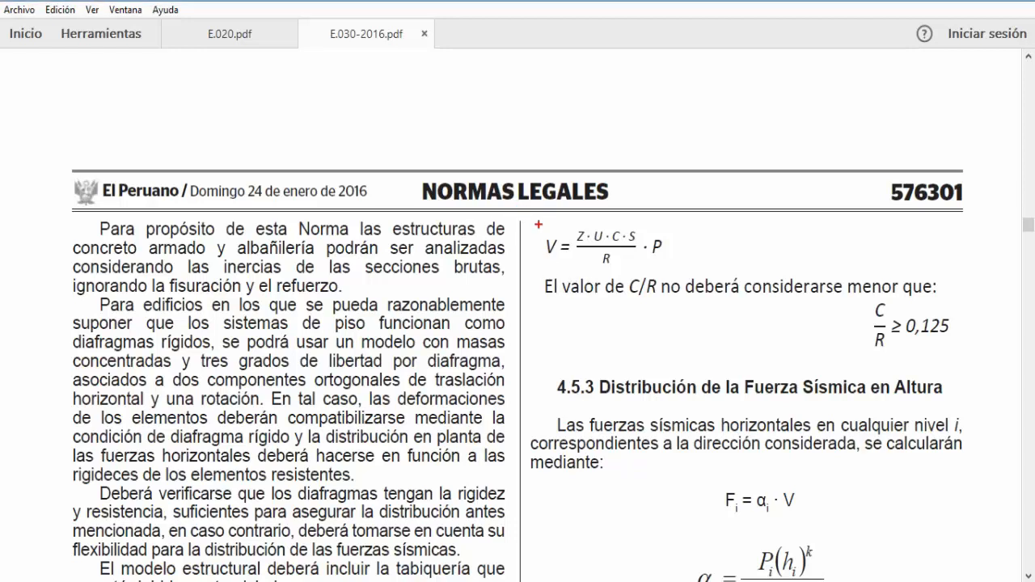
{"action": "mouse_move", "coordinate": [535, 219]}
{"action": "left_mouse_down"}
{"action": "mouse_move", "coordinate": [613, 261]}
{"action": "mouse_move", "coordinate": [679, 270]}
{"action": "left_mouse_up"}
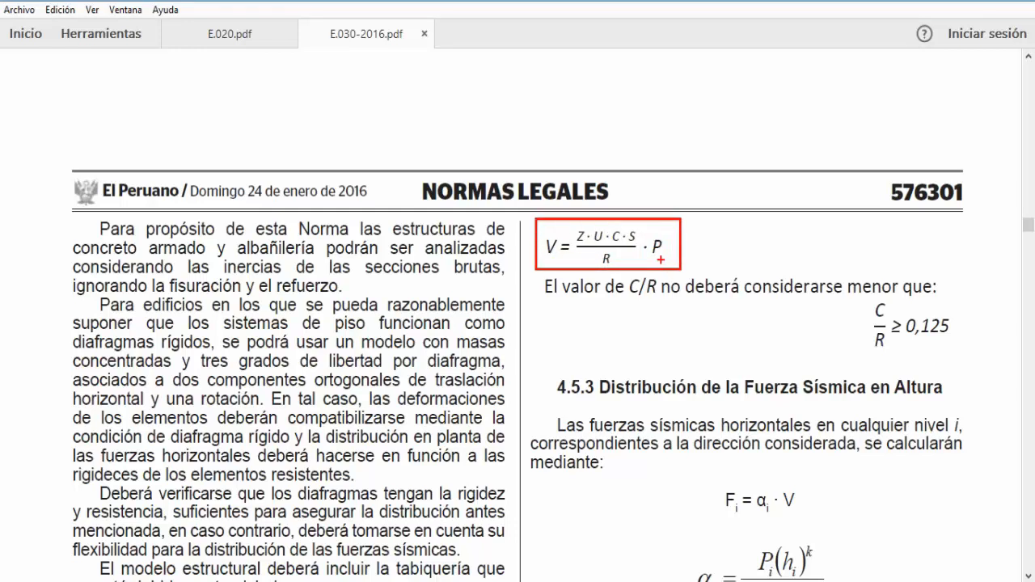
{"action": "left_click_drag", "start_coordinate": [661, 253], "coordinate": [699, 330]}
{"action": "mouse_move", "coordinate": [610, 273]}
{"action": "left_mouse_down"}
{"action": "mouse_move", "coordinate": [647, 249]}
{"action": "mouse_move", "coordinate": [622, 223]}
{"action": "mouse_move", "coordinate": [578, 221]}
{"action": "mouse_move", "coordinate": [571, 241]}
{"action": "mouse_move", "coordinate": [605, 273]}
{"action": "left_mouse_up"}
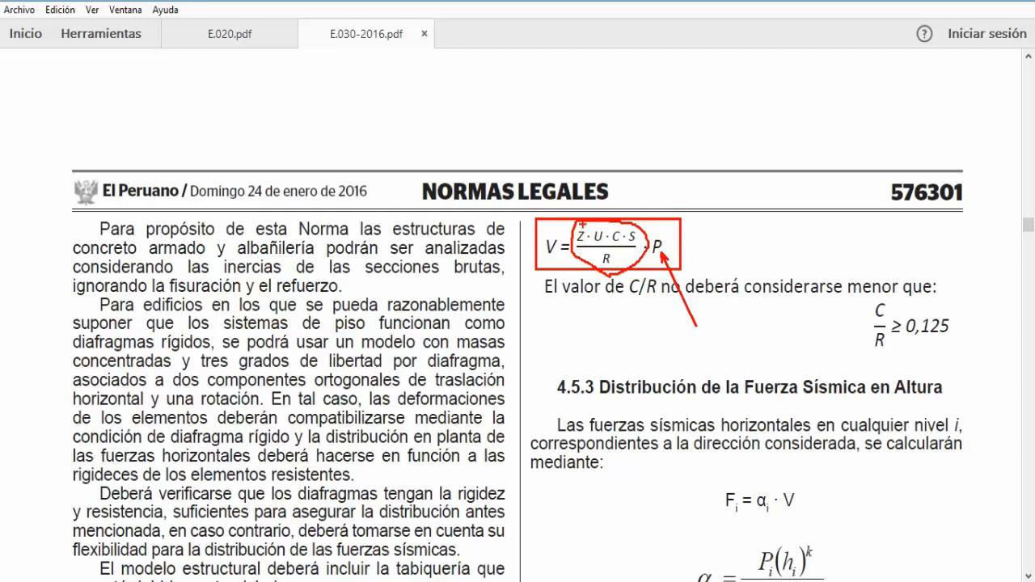
- Draw red arrows pointing to Z, U, C, S and R in the circled fraction, and clear all the markings
{"action": "mouse_move", "coordinate": [582, 231]}
{"action": "left_mouse_down"}
{"action": "mouse_move", "coordinate": [578, 184]}
{"action": "mouse_move", "coordinate": [605, 223]}
{"action": "mouse_move", "coordinate": [611, 167]}
{"action": "left_mouse_up"}
{"action": "left_click_drag", "start_coordinate": [615, 229], "coordinate": [624, 173]}
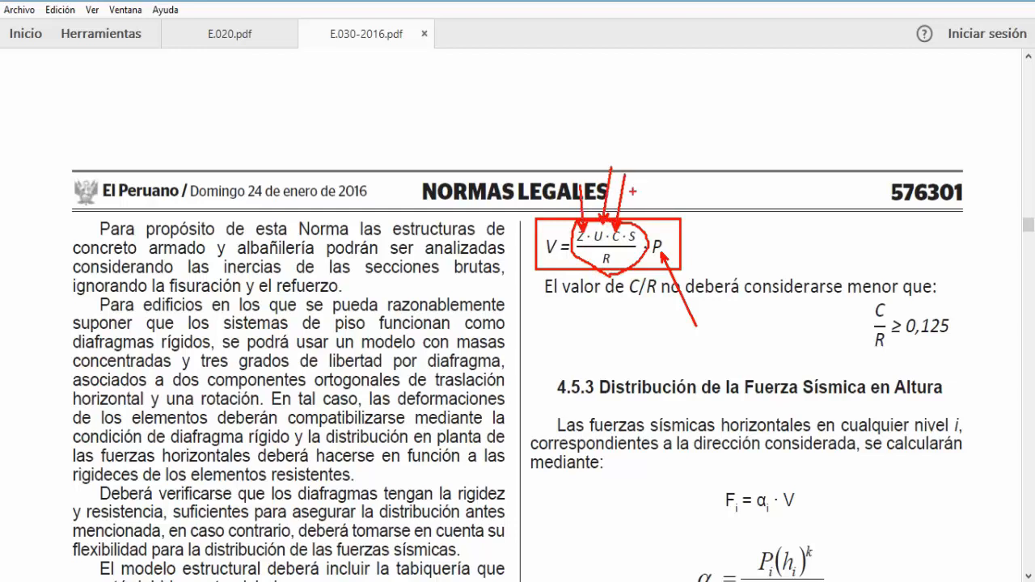
{"action": "left_click_drag", "start_coordinate": [635, 228], "coordinate": [647, 183]}
{"action": "left_click_drag", "start_coordinate": [614, 266], "coordinate": [641, 313]}
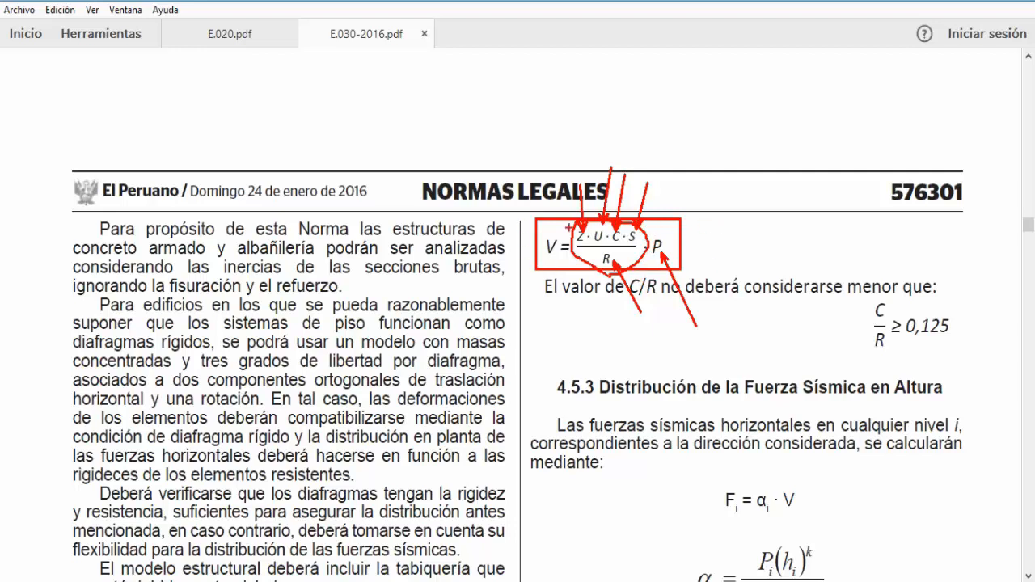
{"action": "key", "text": "Escape"}
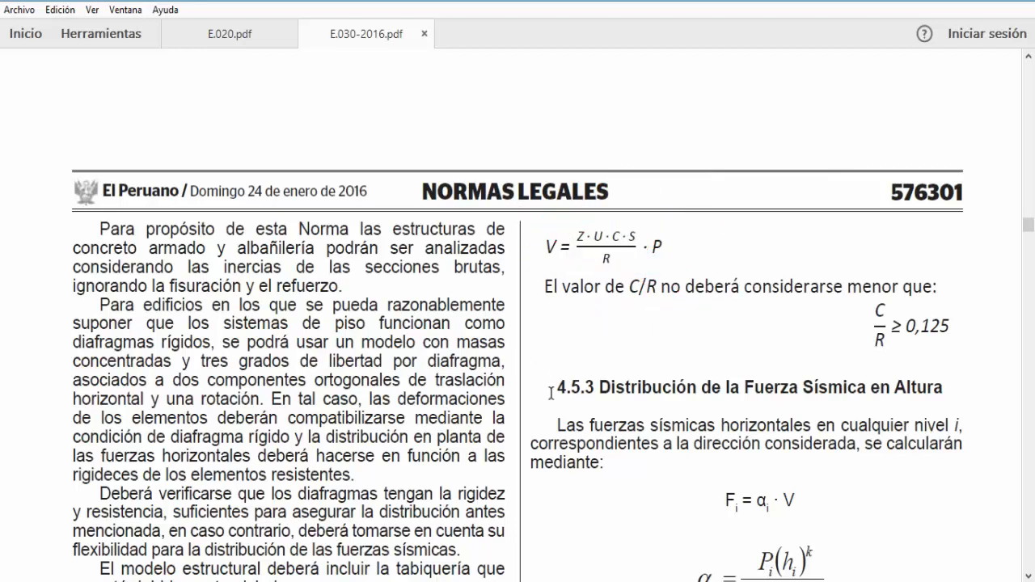
- Switch to the ETABS model and open the load pattern definitions
{"action": "left_click", "coordinate": [475, 467]}
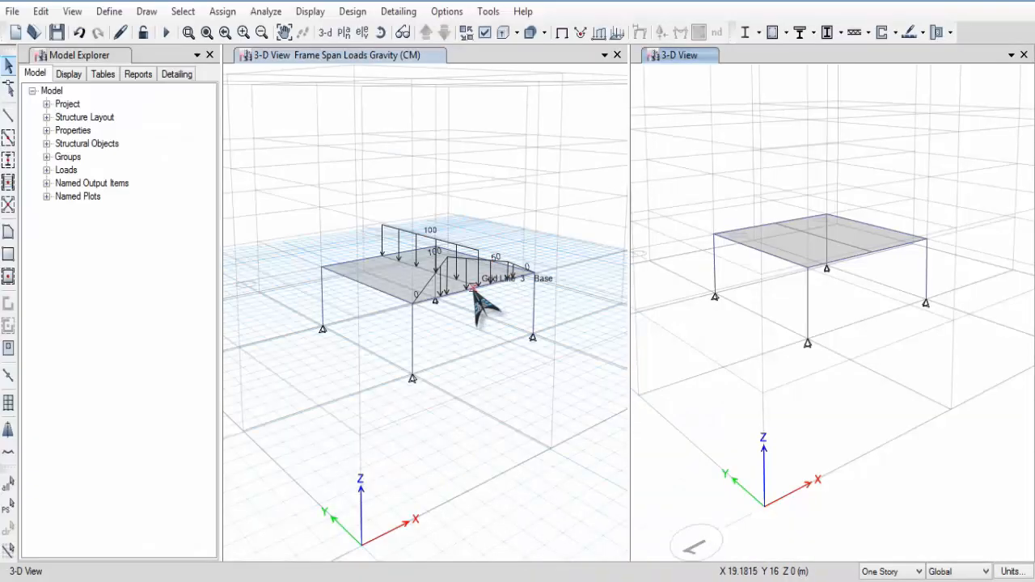
{"action": "scroll", "coordinate": [485, 364], "scroll_direction": "down", "scroll_amount": 3}
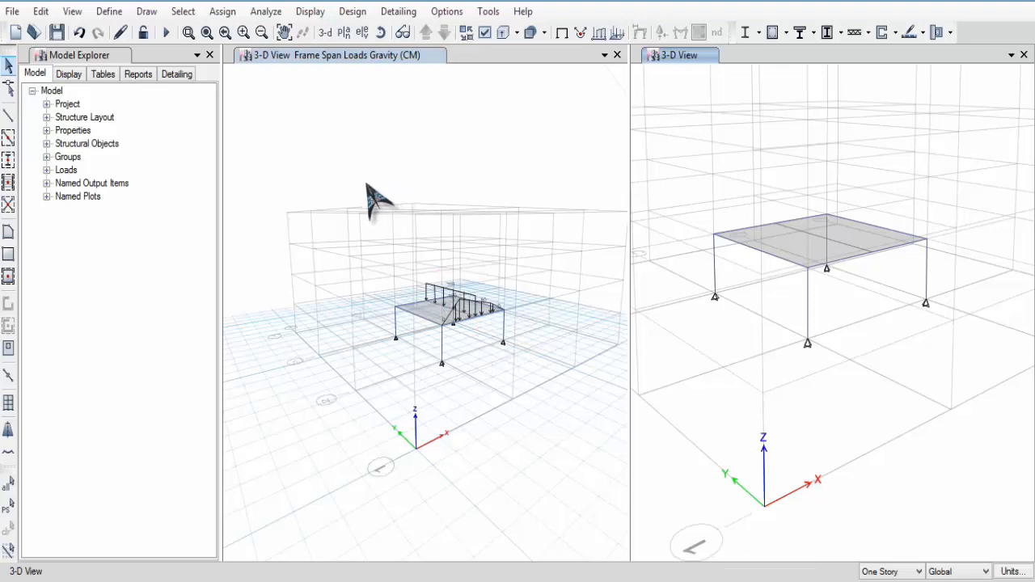
{"action": "scroll", "coordinate": [432, 362], "scroll_direction": "up", "scroll_amount": 2}
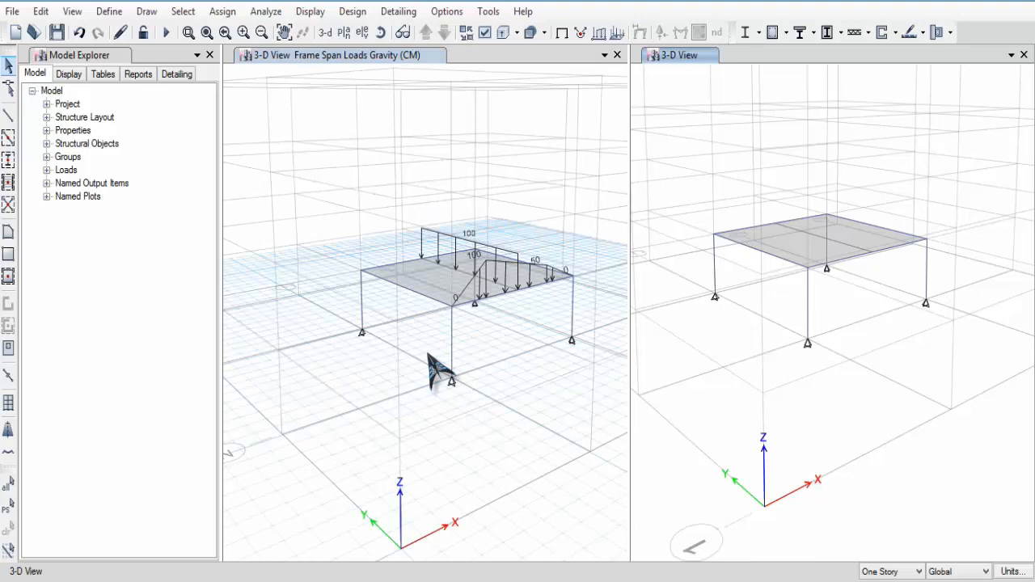
{"action": "left_click", "coordinate": [111, 12]}
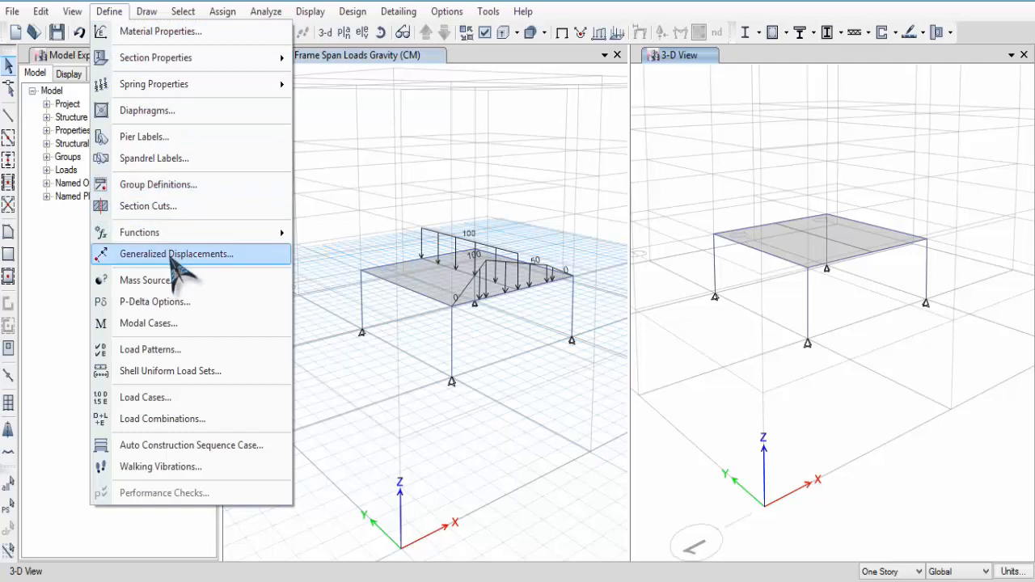
{"action": "left_click", "coordinate": [164, 350]}
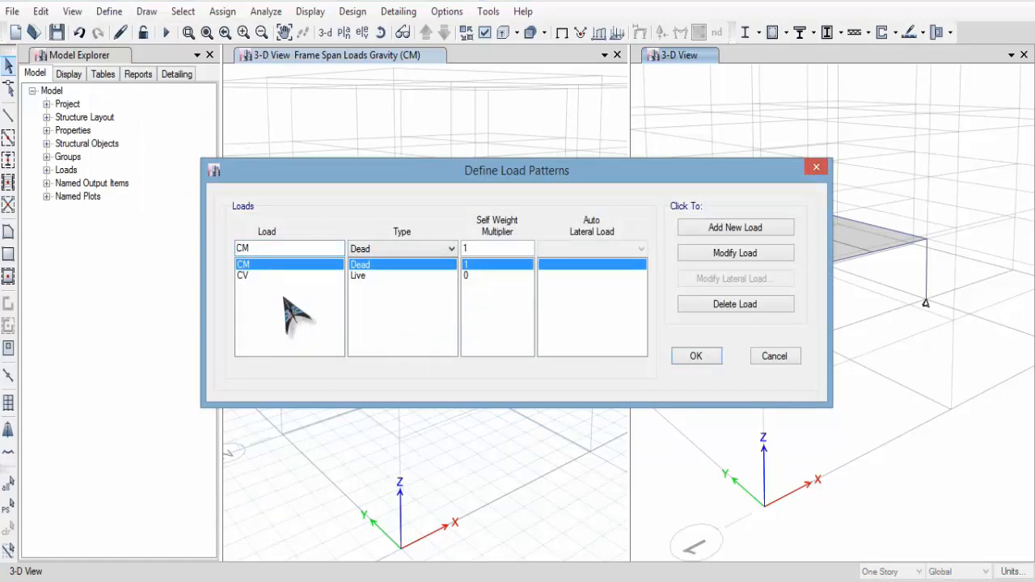
- Add a load pattern named SX of type Seismic with User Coefficient as its auto lateral load
{"action": "left_click", "coordinate": [269, 248]}
{"action": "left_click_drag", "start_coordinate": [269, 248], "coordinate": [195, 241]}
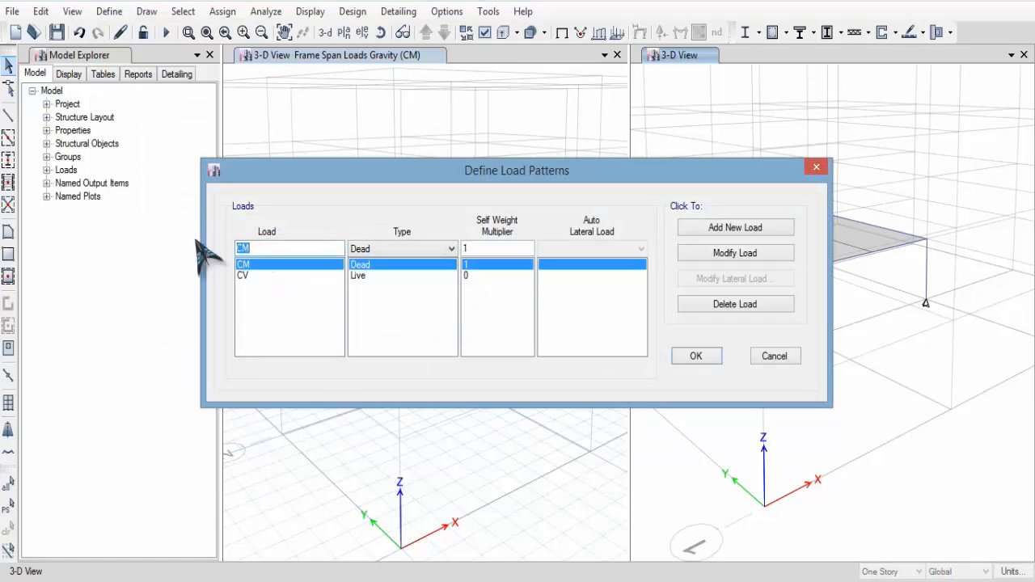
{"action": "type", "text": "SX"}
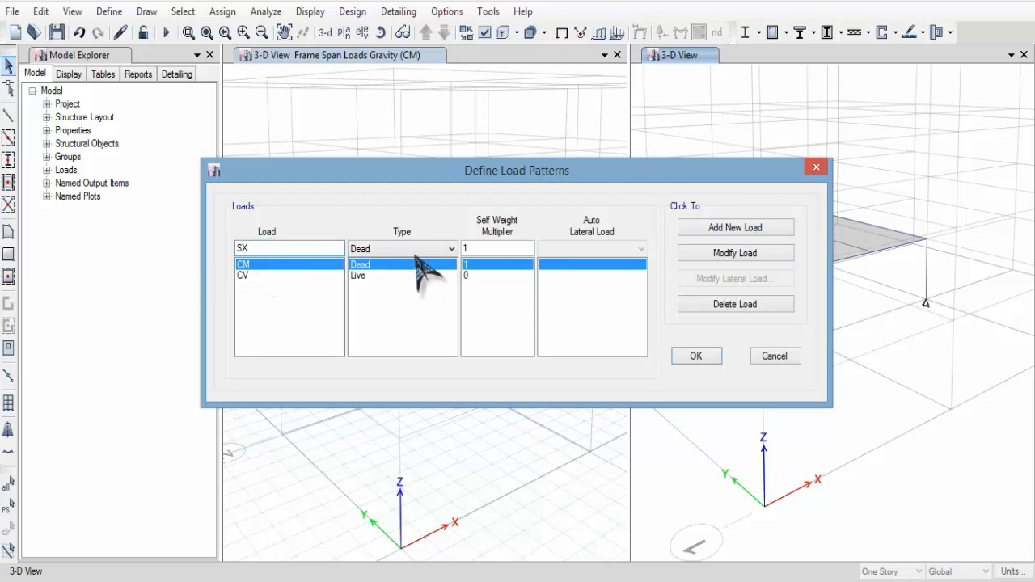
{"action": "left_click", "coordinate": [449, 250]}
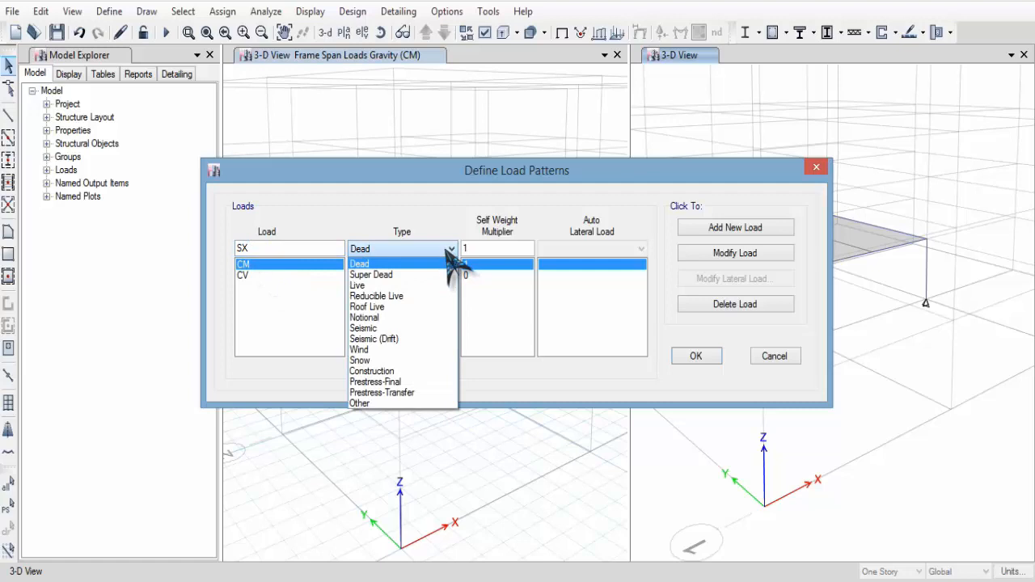
{"action": "left_click", "coordinate": [372, 327]}
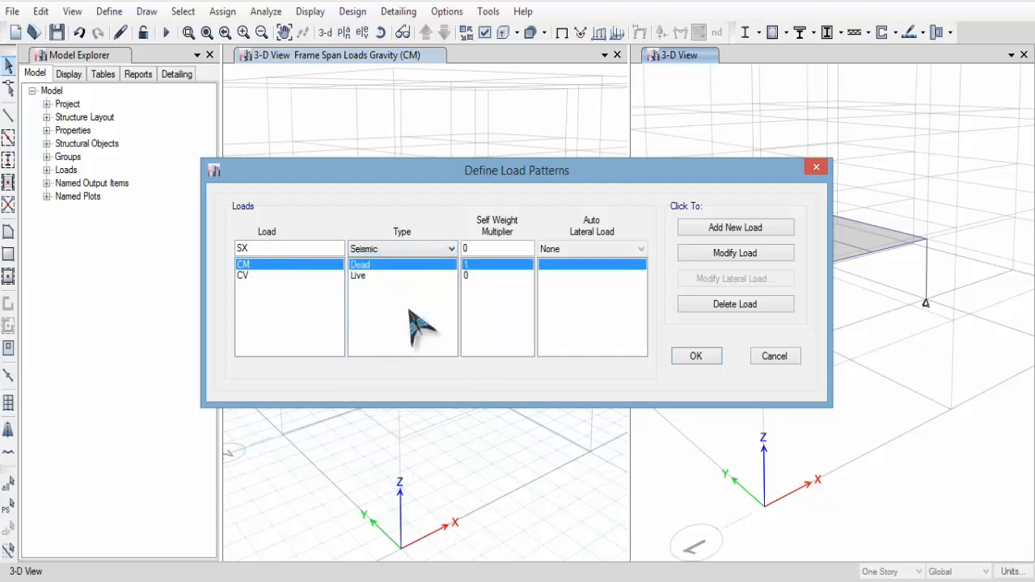
{"action": "left_click", "coordinate": [616, 250]}
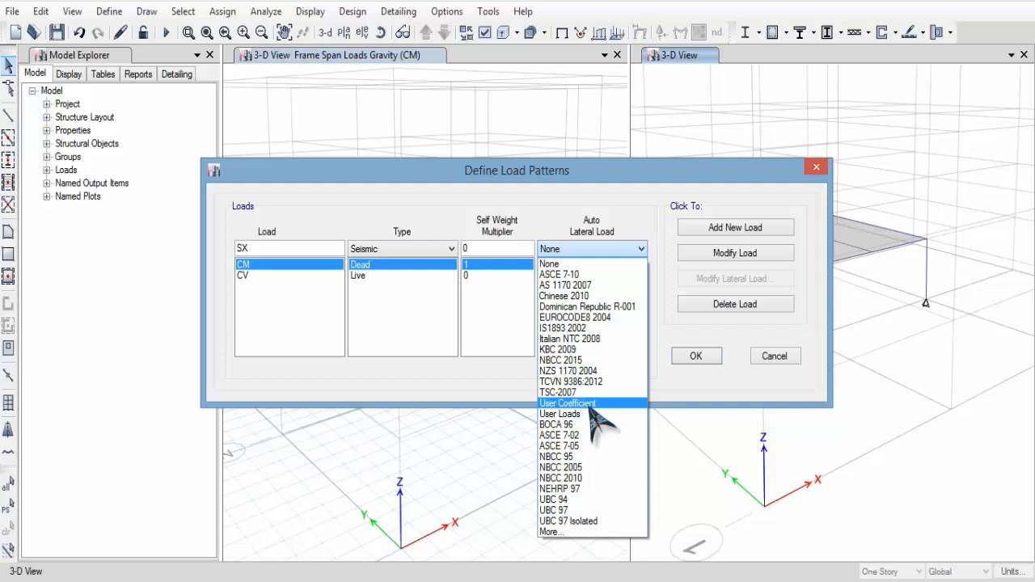
{"action": "left_click", "coordinate": [593, 407]}
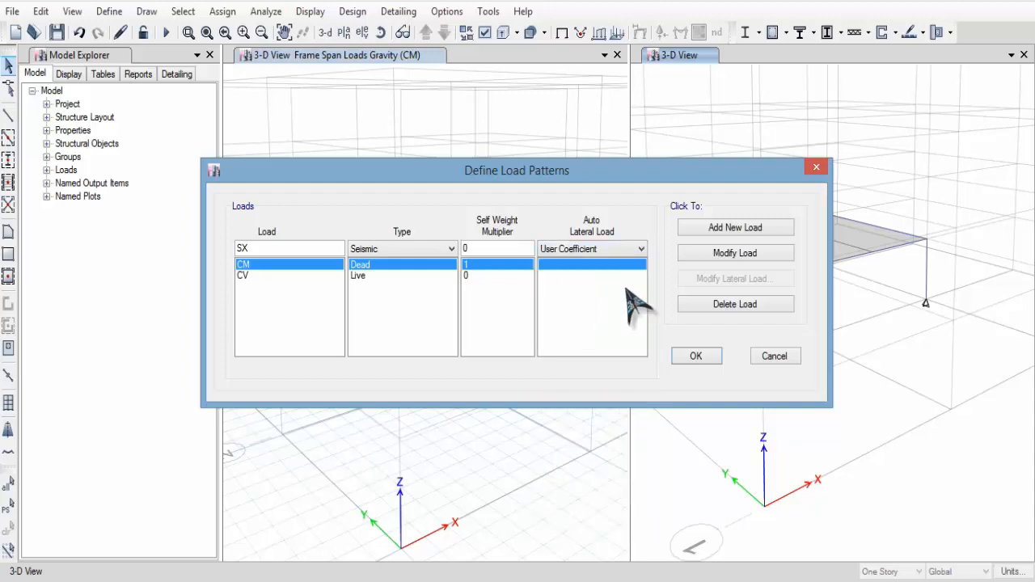
{"action": "left_click", "coordinate": [726, 229]}
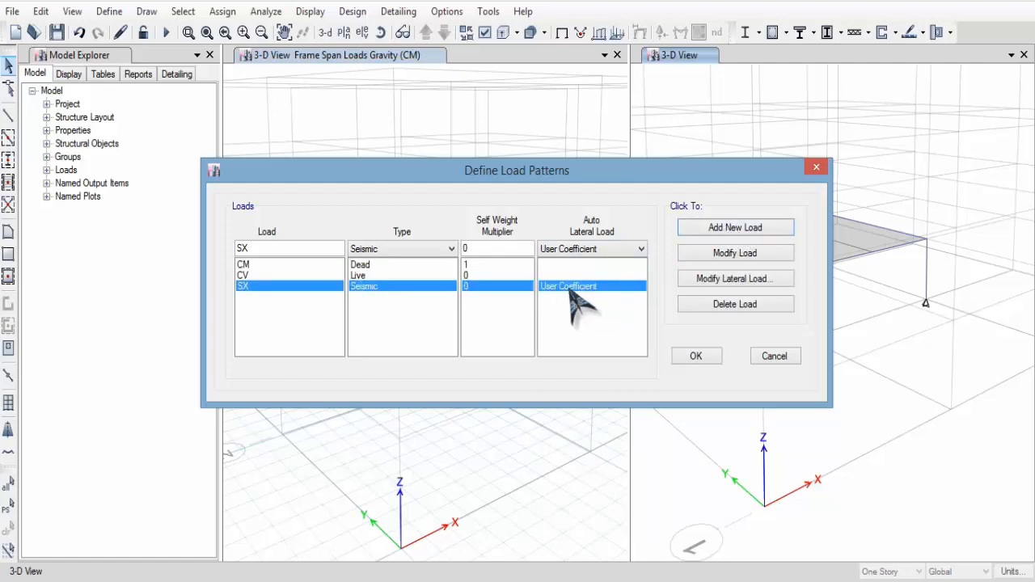
- Add a second Seismic load pattern named SY with User Coefficient as its auto lateral load
{"action": "left_click", "coordinate": [252, 249]}
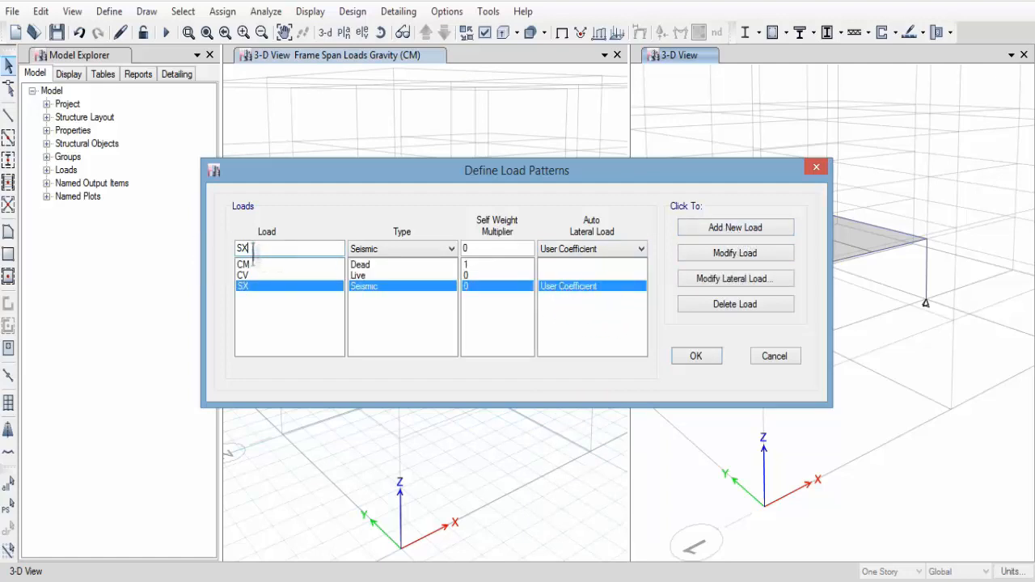
{"action": "key", "text": "BackSpace"}
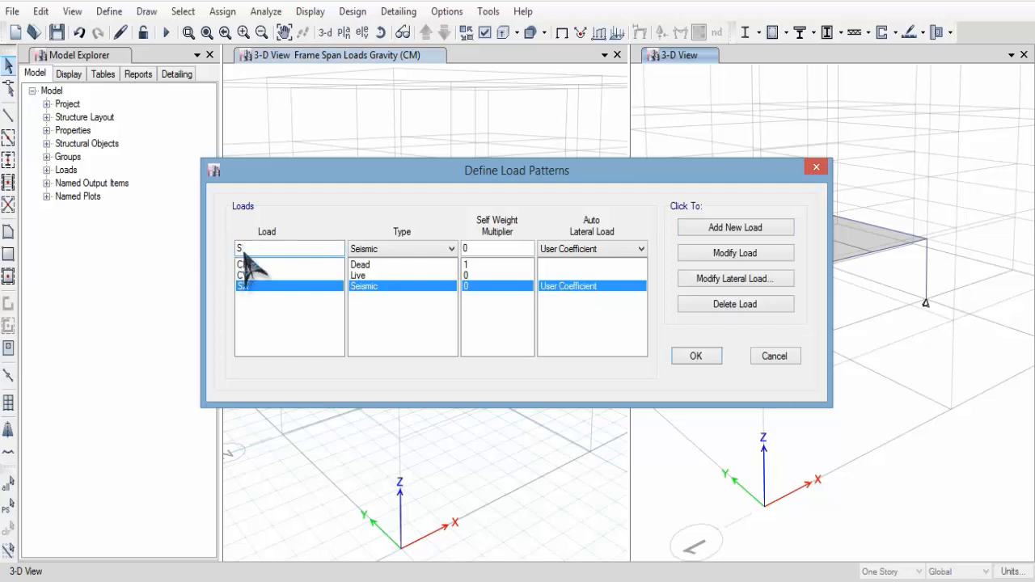
{"action": "type", "text": "Y"}
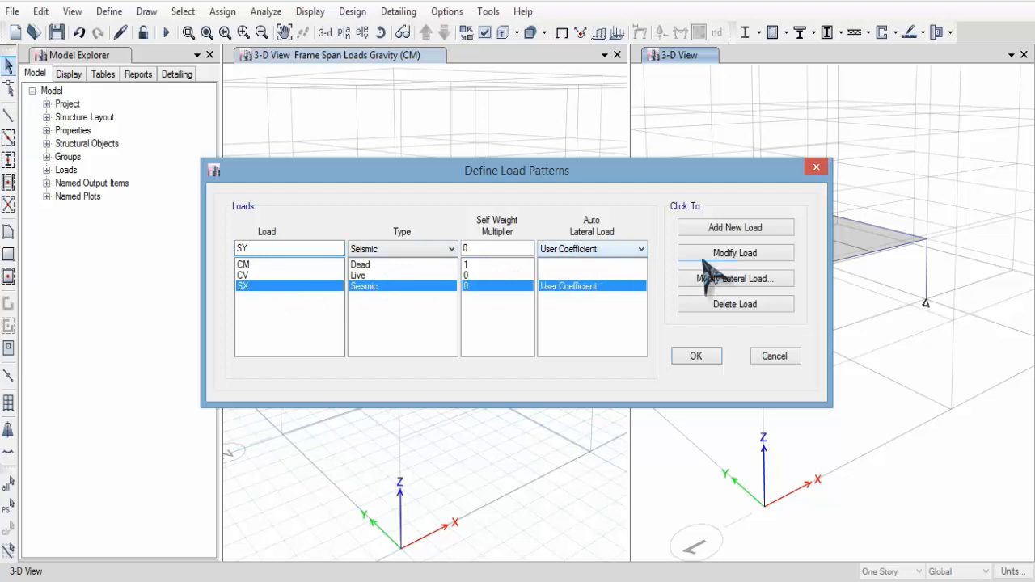
{"action": "left_click", "coordinate": [723, 228]}
- Select the SX load pattern and open its lateral load settings, leaving the X direction option enabled
{"action": "left_click", "coordinate": [270, 276]}
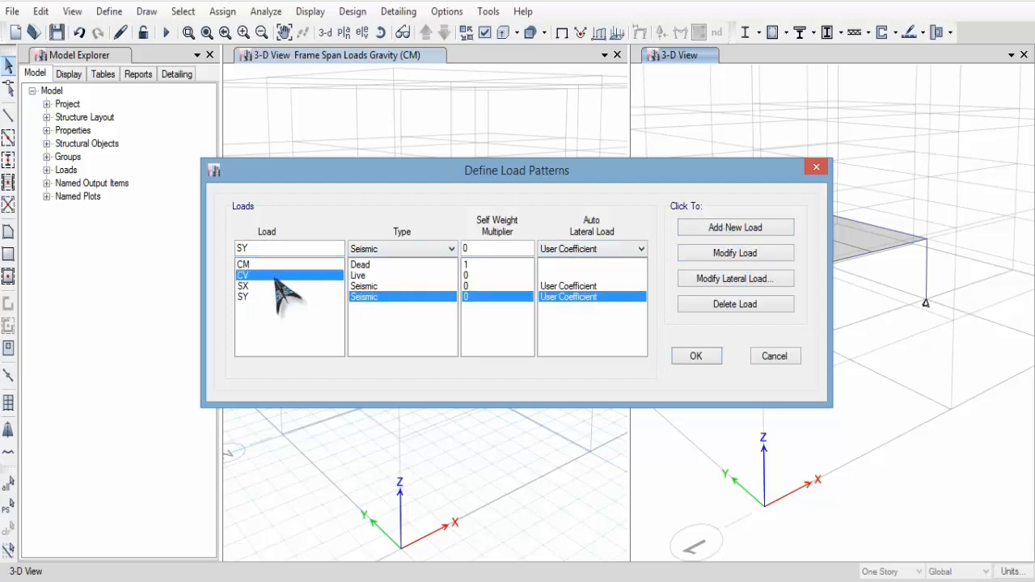
{"action": "left_click", "coordinate": [266, 286]}
{"action": "left_click", "coordinate": [265, 296]}
{"action": "left_click", "coordinate": [261, 286]}
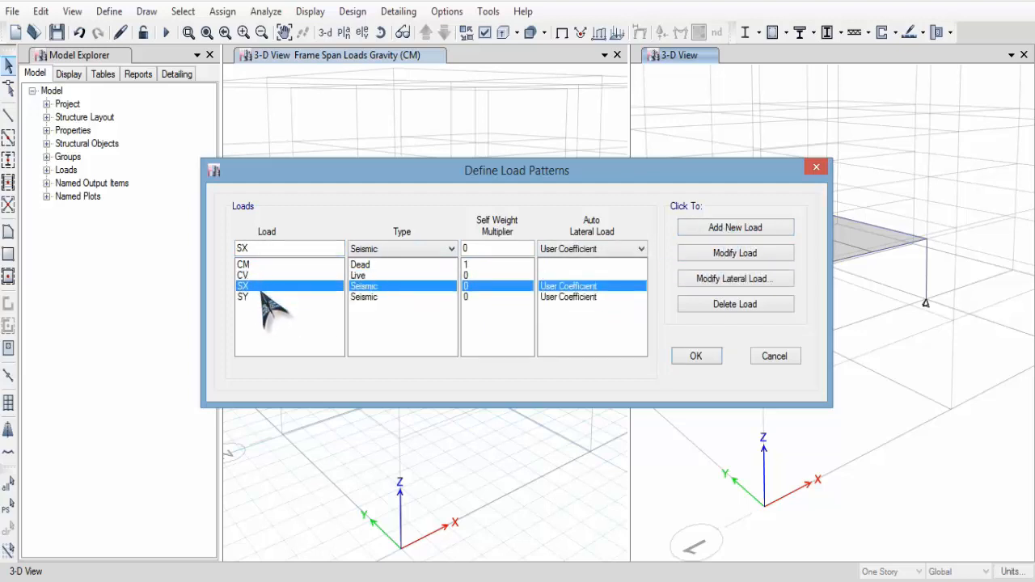
{"action": "left_click", "coordinate": [262, 297]}
{"action": "left_click", "coordinate": [260, 286]}
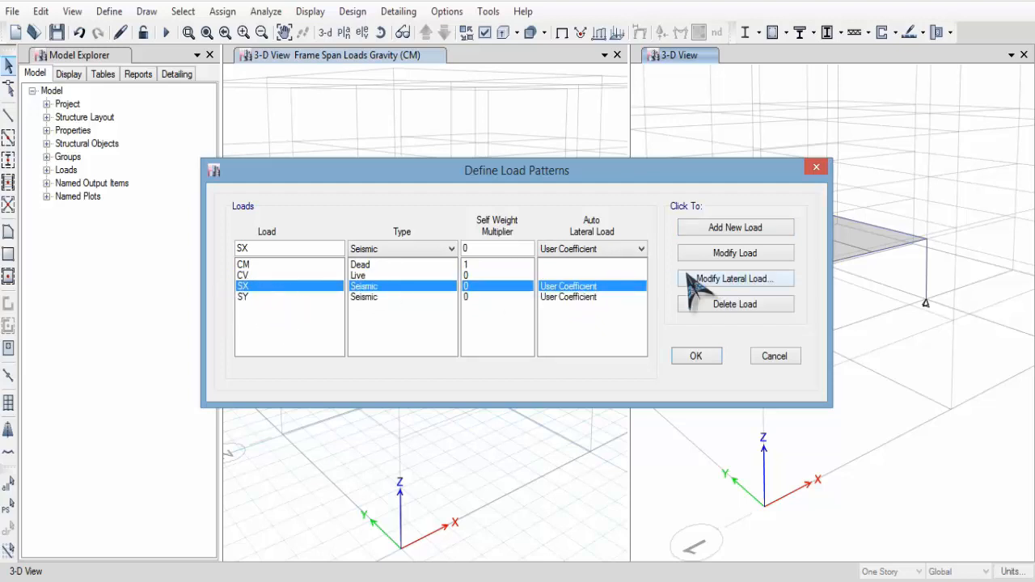
{"action": "left_click", "coordinate": [756, 278]}
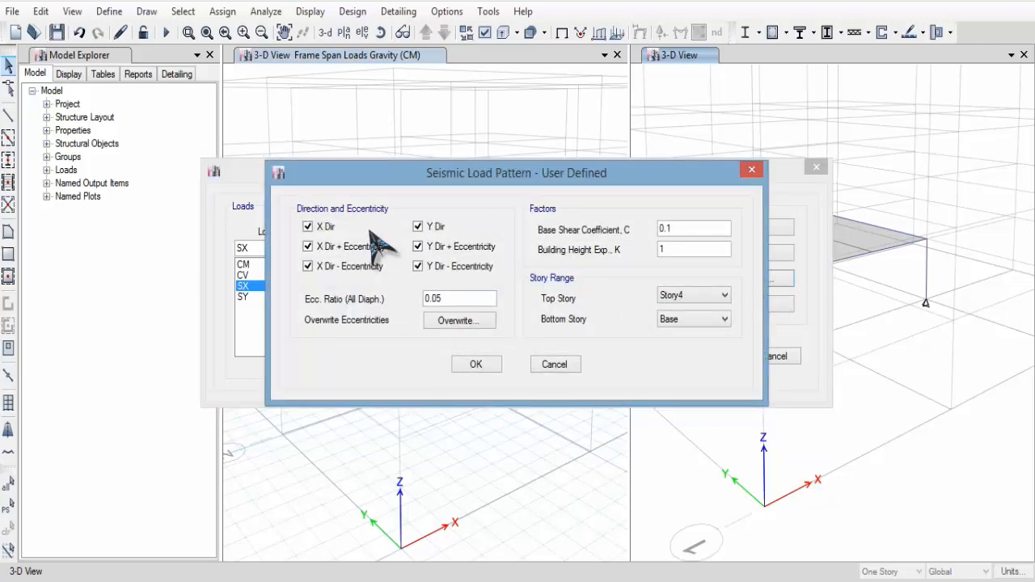
{"action": "left_click", "coordinate": [307, 226]}
{"action": "left_click", "coordinate": [307, 227]}
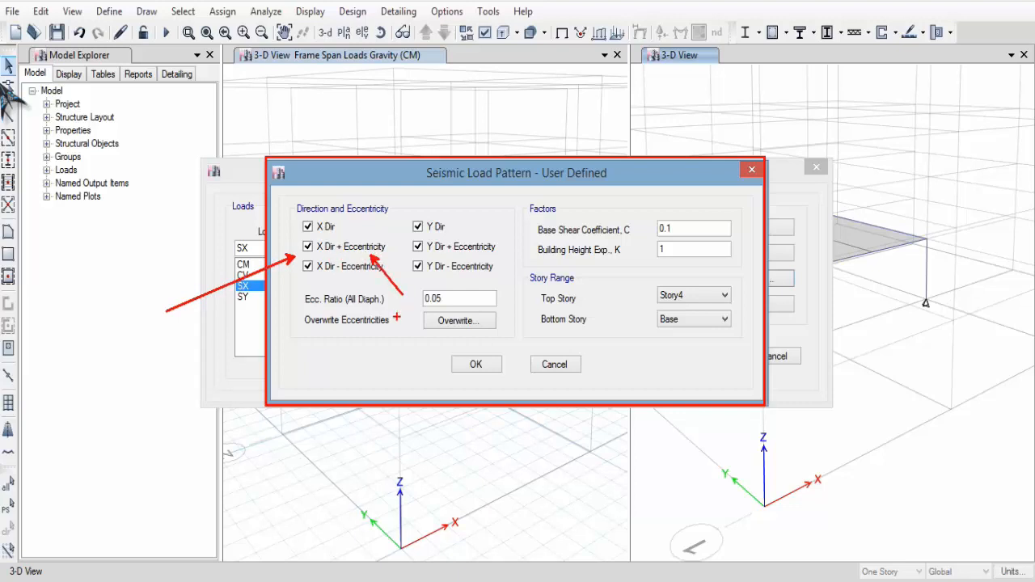
- Draw red arrows to the eccentricity ratio, base shear coefficient and building height exponent, and frame the story range in red
{"action": "left_click_drag", "start_coordinate": [423, 309], "coordinate": [344, 372]}
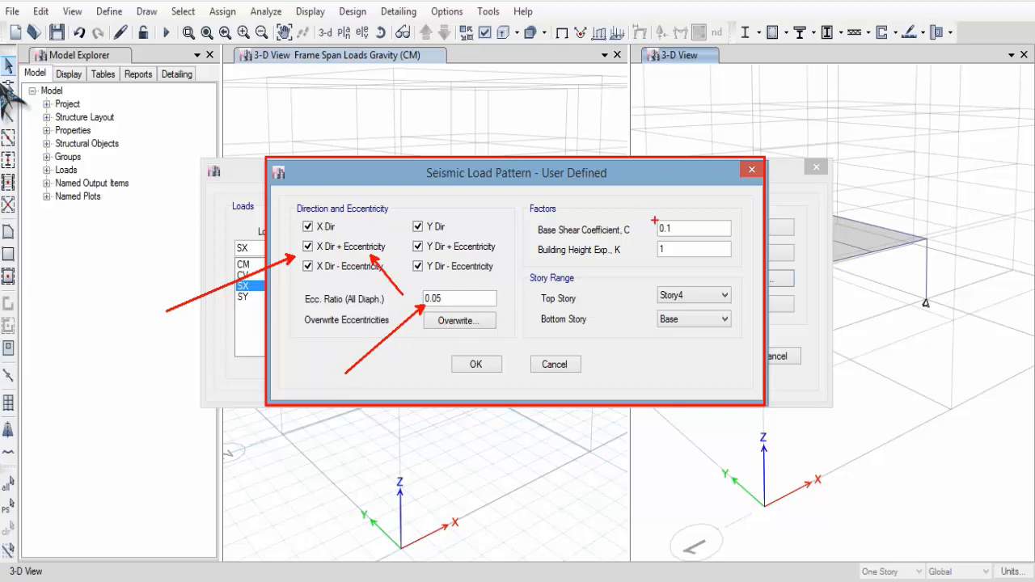
{"action": "left_click_drag", "start_coordinate": [719, 229], "coordinate": [840, 230]}
{"action": "left_click_drag", "start_coordinate": [699, 249], "coordinate": [761, 249]}
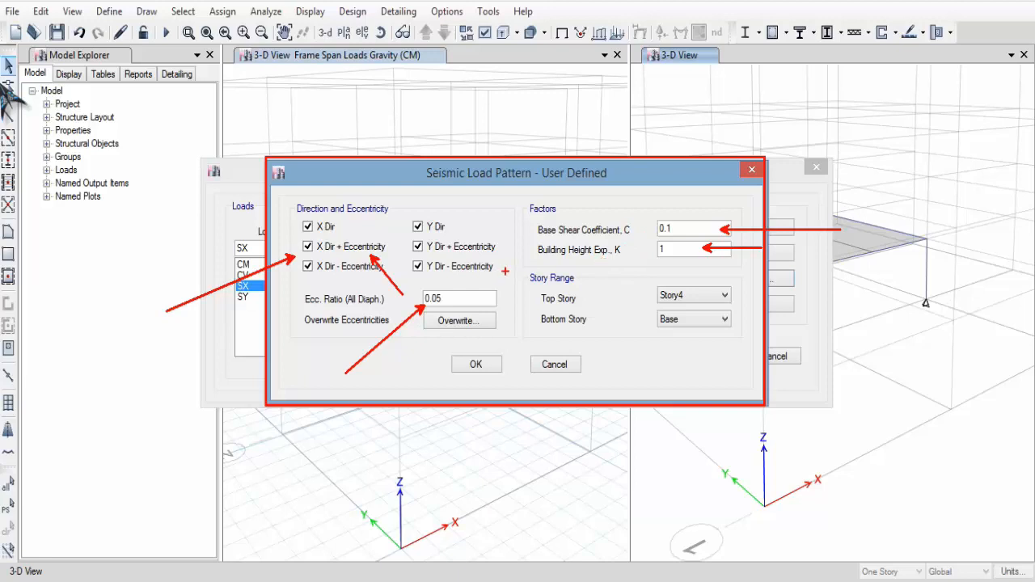
{"action": "left_click_drag", "start_coordinate": [531, 271], "coordinate": [744, 343]}
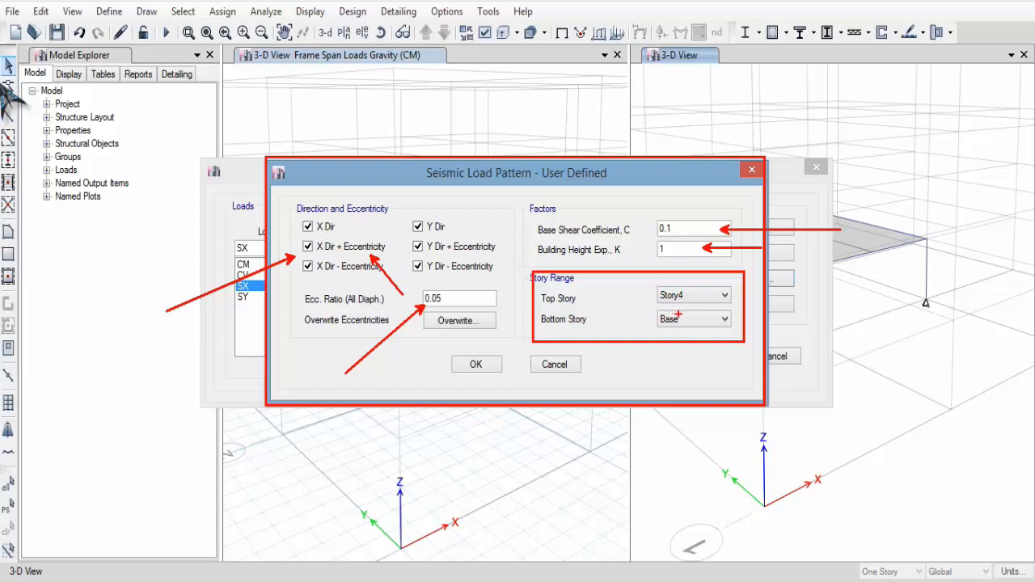
- Restrict the SX seismic load to X Dir + Eccentricity by disabling every other direction option
{"action": "left_click", "coordinate": [311, 227]}
{"action": "left_click", "coordinate": [311, 266]}
{"action": "left_click", "coordinate": [419, 267]}
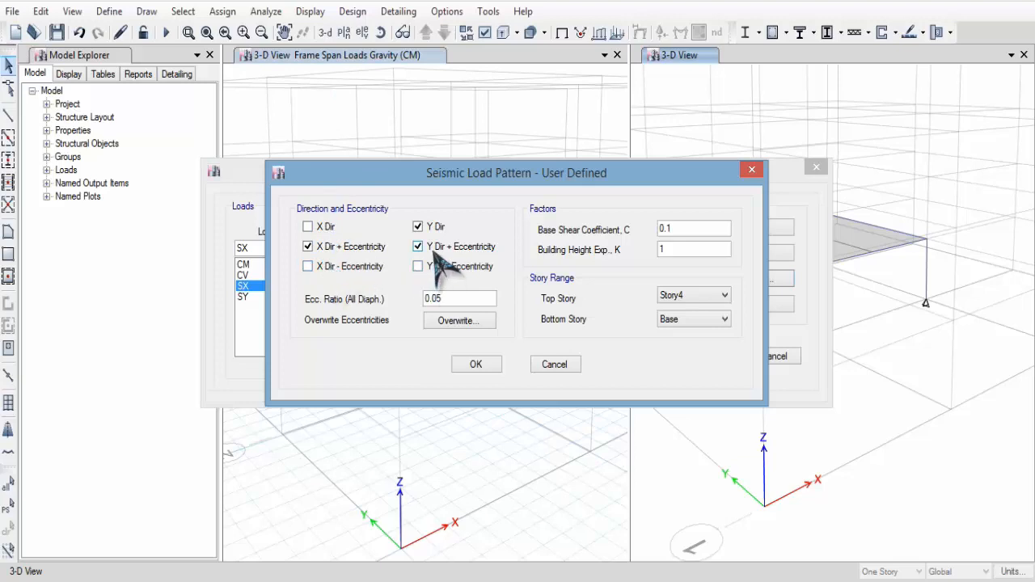
{"action": "left_click", "coordinate": [431, 246]}
{"action": "left_click", "coordinate": [430, 226]}
{"action": "left_click_drag", "start_coordinate": [447, 172], "coordinate": [484, 170]}
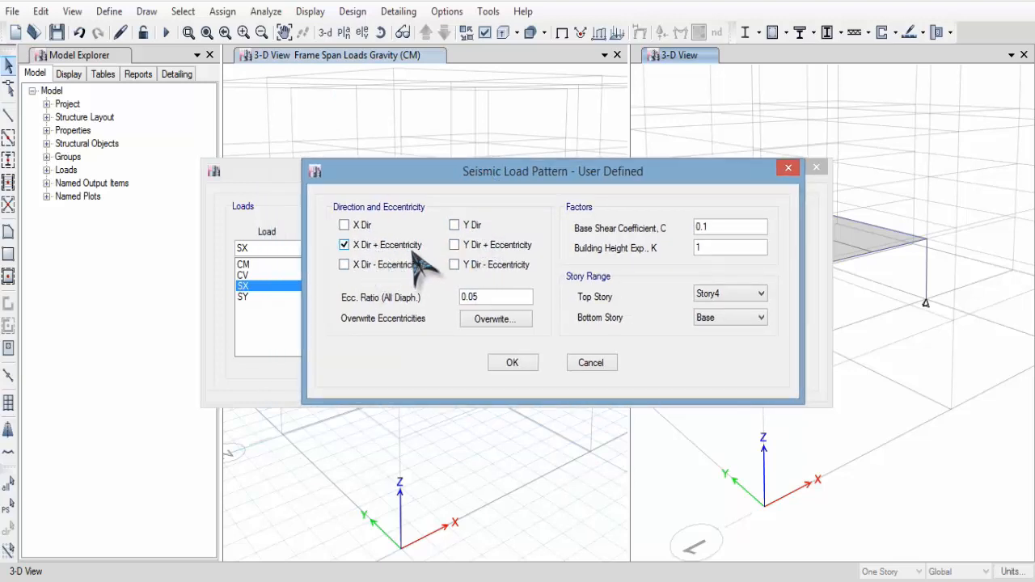
- Set SX's base shear coefficient to 0.21 and its bottom story to Story1, and accept the settings
{"action": "left_click", "coordinate": [715, 227]}
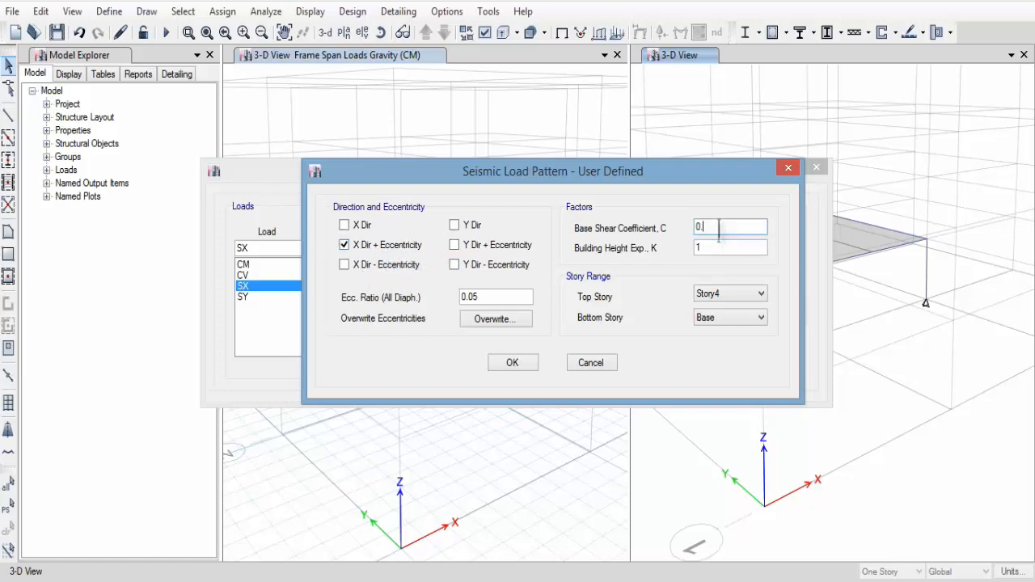
{"action": "type", "text": "21"}
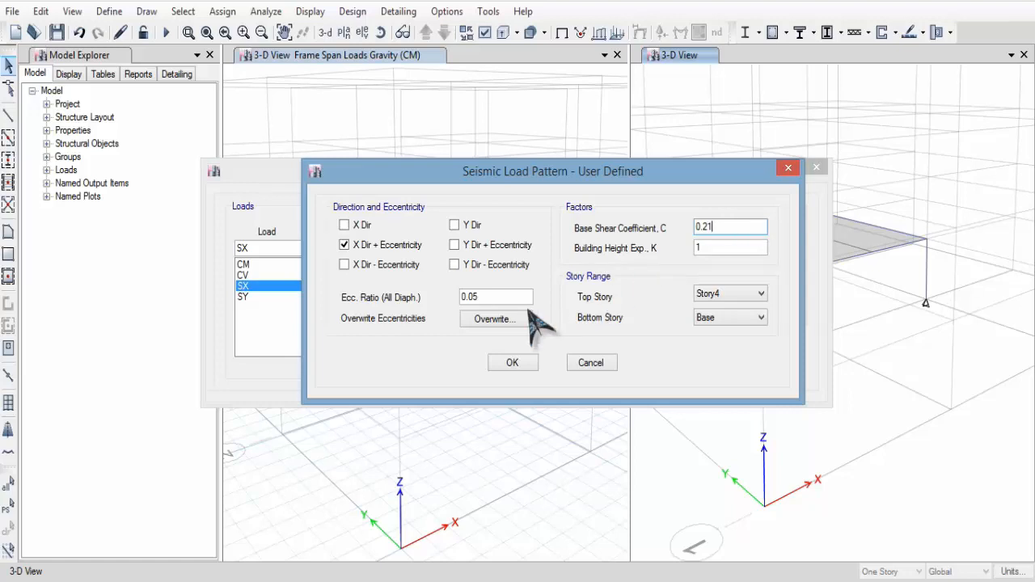
{"action": "left_click", "coordinate": [751, 318]}
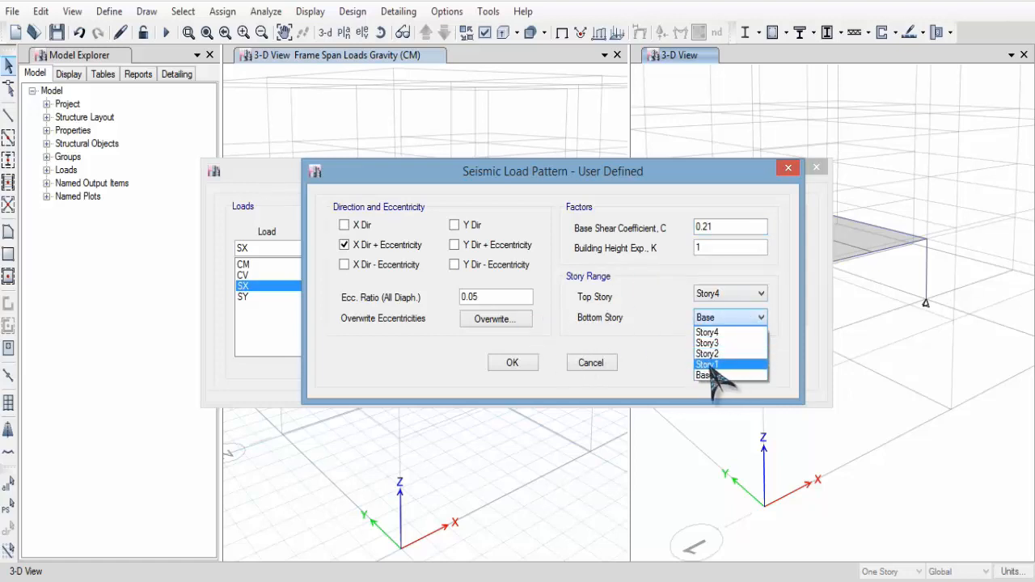
{"action": "left_click", "coordinate": [727, 365]}
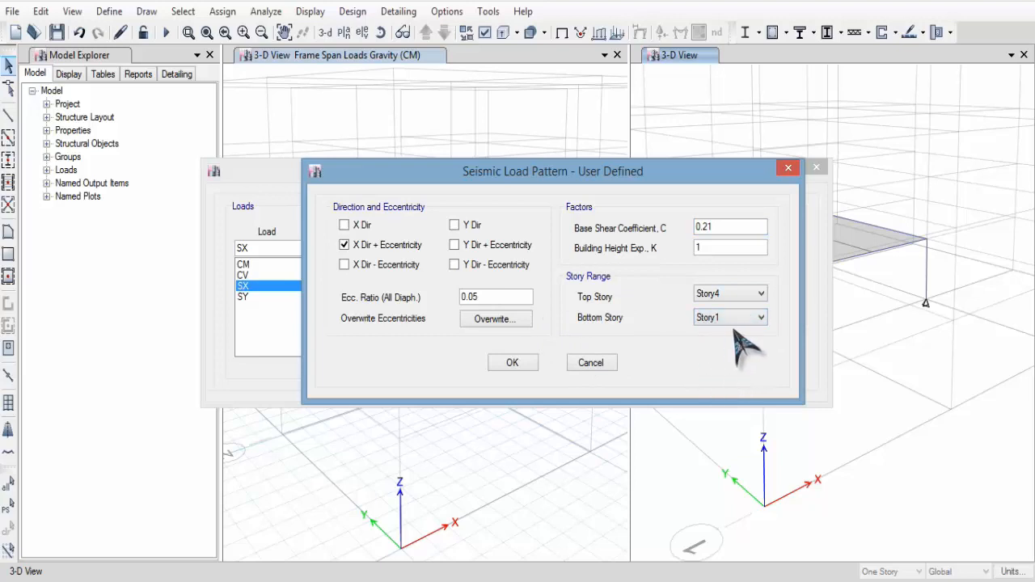
{"action": "left_click", "coordinate": [512, 362]}
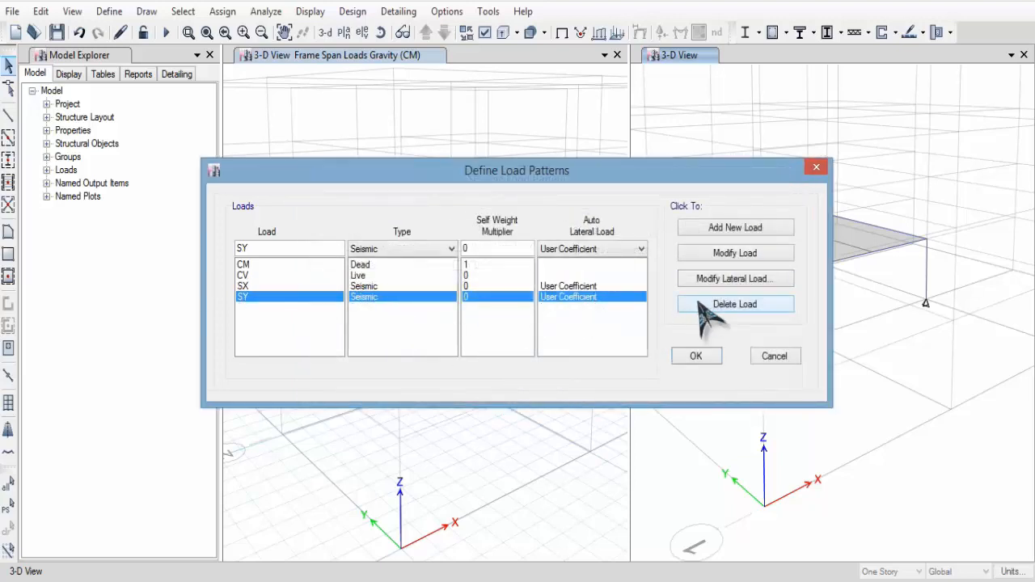
- Open SY's lateral load settings and leave only Y Dir + Eccentricity enabled
{"action": "left_click", "coordinate": [740, 283]}
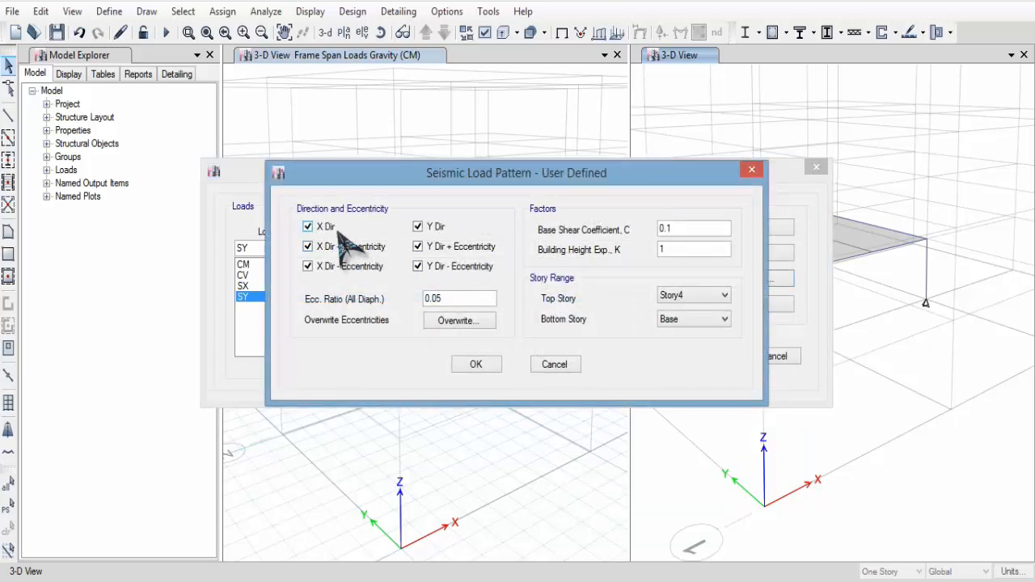
{"action": "left_click", "coordinate": [307, 226]}
{"action": "left_click", "coordinate": [307, 246]}
{"action": "left_click", "coordinate": [346, 271]}
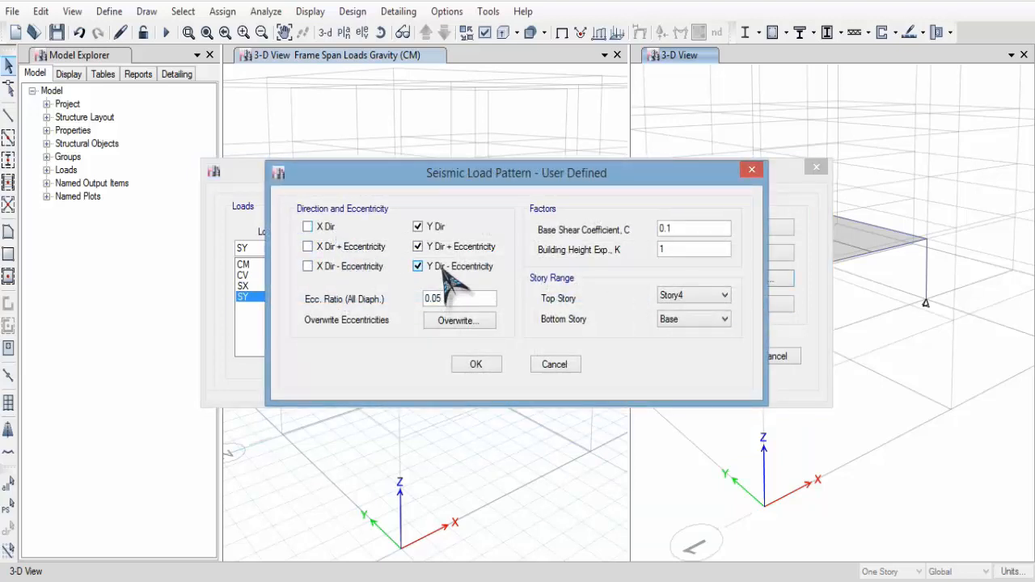
{"action": "left_click", "coordinate": [440, 267]}
{"action": "left_click", "coordinate": [435, 228]}
- Set SY's base shear coefficient to 0.21 and its bottom story to Story1, and accept the load pattern definitions
{"action": "left_click", "coordinate": [695, 227]}
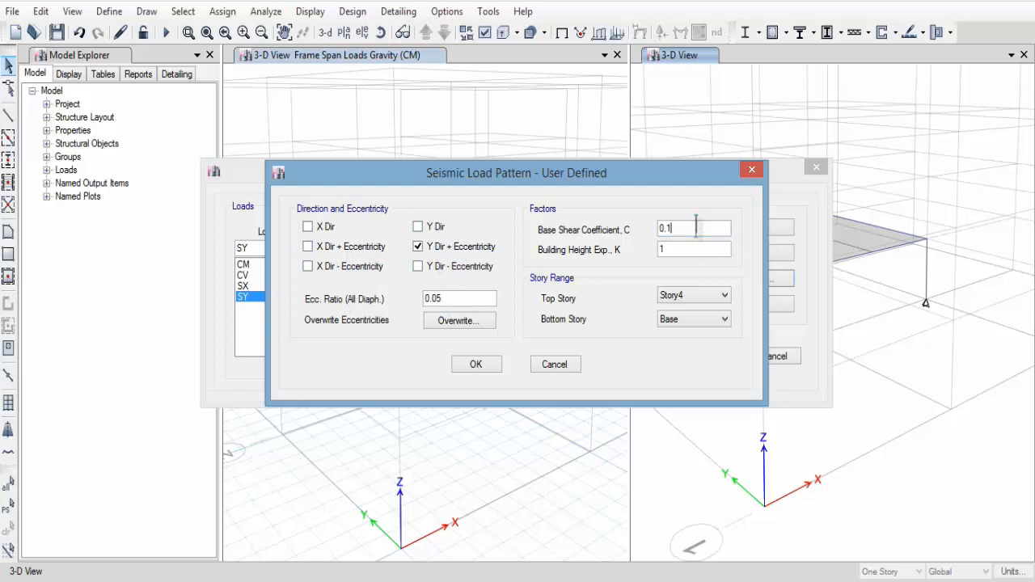
{"action": "type", "text": "21"}
{"action": "left_click", "coordinate": [687, 319]}
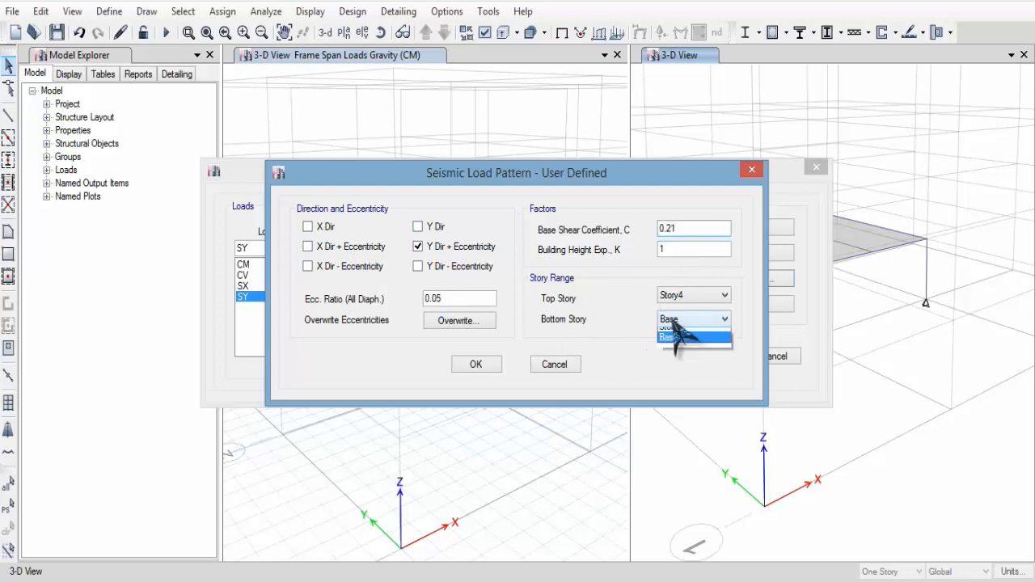
{"action": "left_click", "coordinate": [691, 366]}
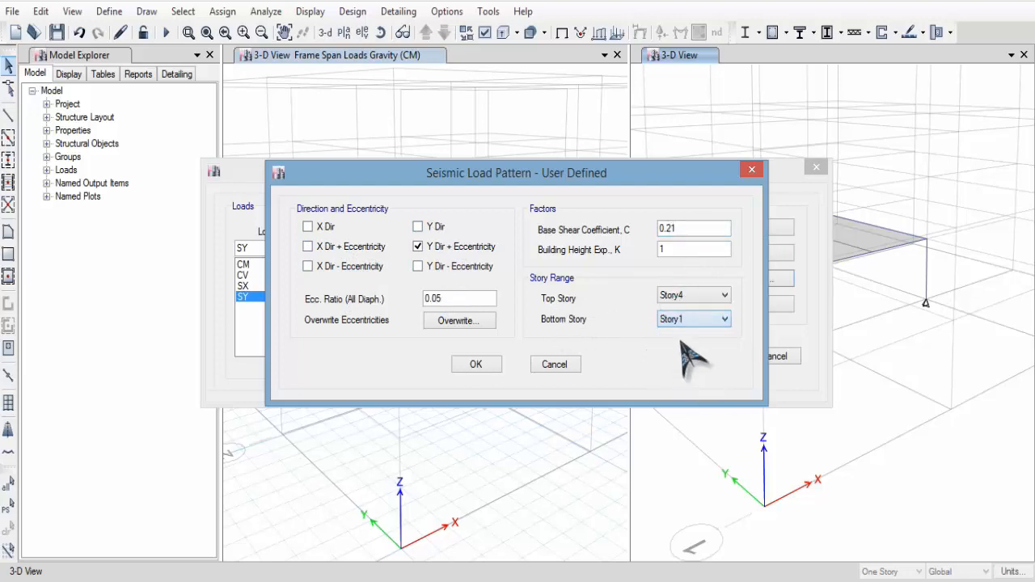
{"action": "left_click", "coordinate": [485, 364]}
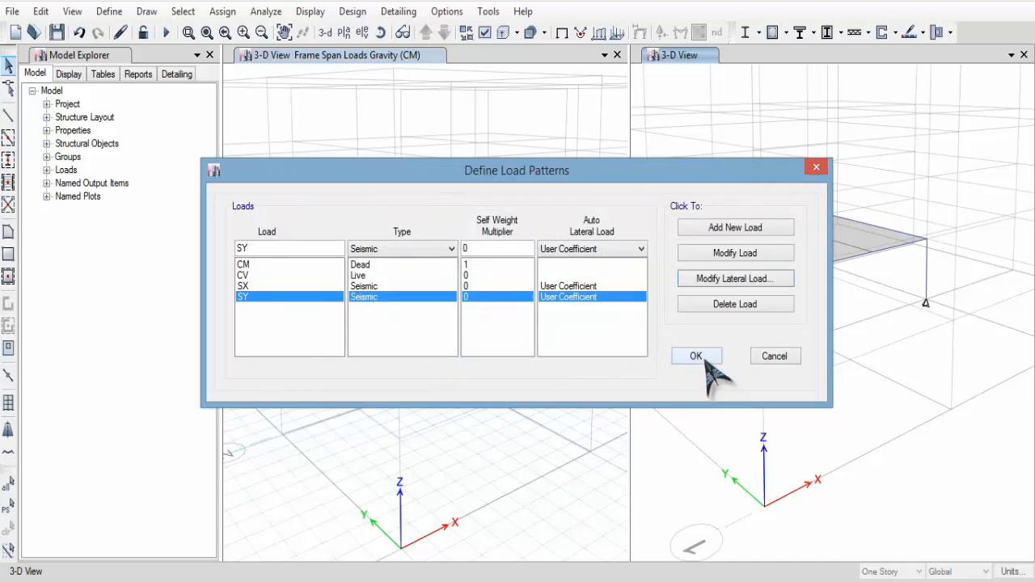
{"action": "left_click", "coordinate": [695, 357]}
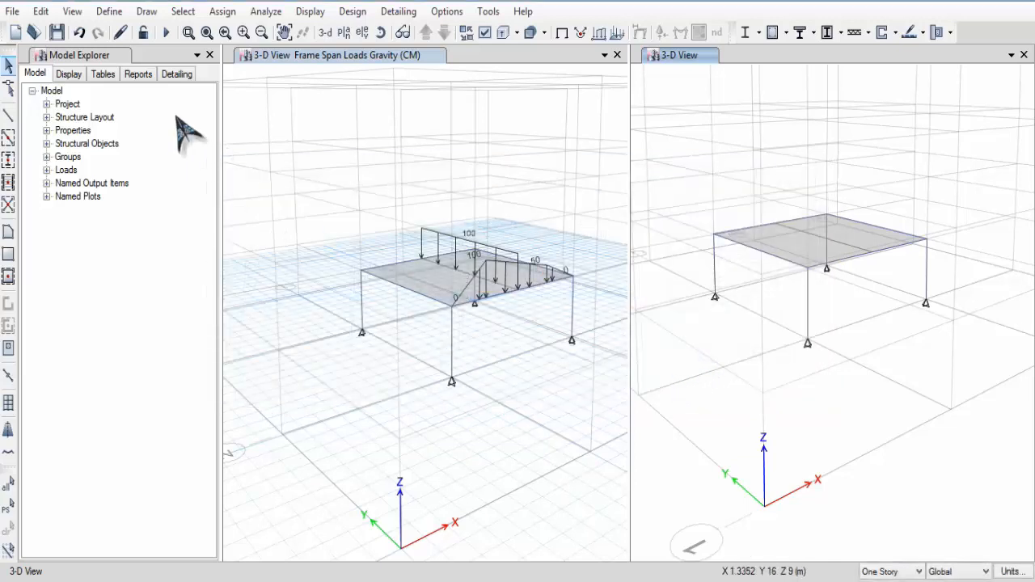
- Reopen the load pattern definitions and add a Seismic pattern named SXAE with User Loads as its auto lateral load
{"action": "left_click", "coordinate": [109, 11]}
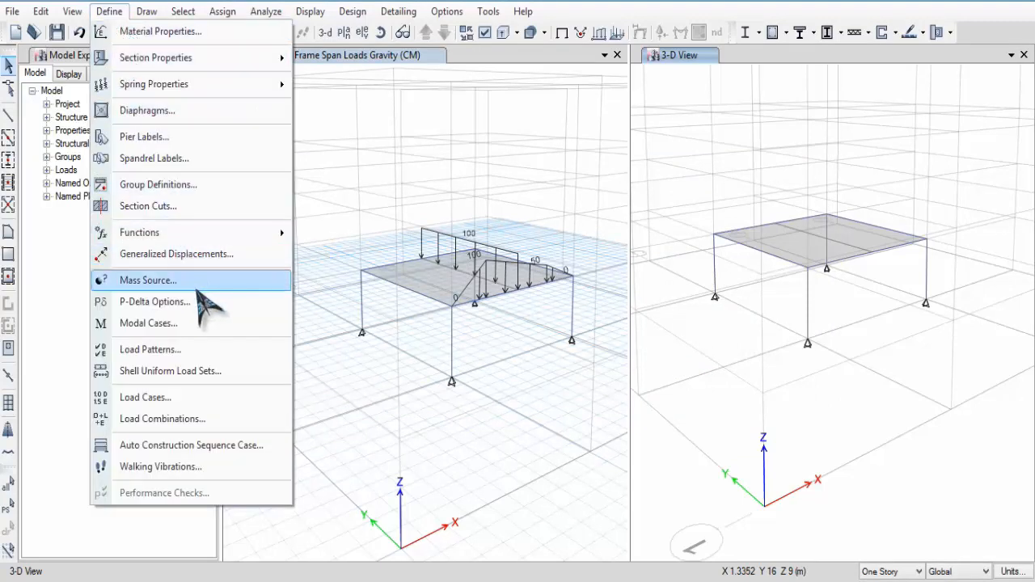
{"action": "left_click", "coordinate": [209, 349]}
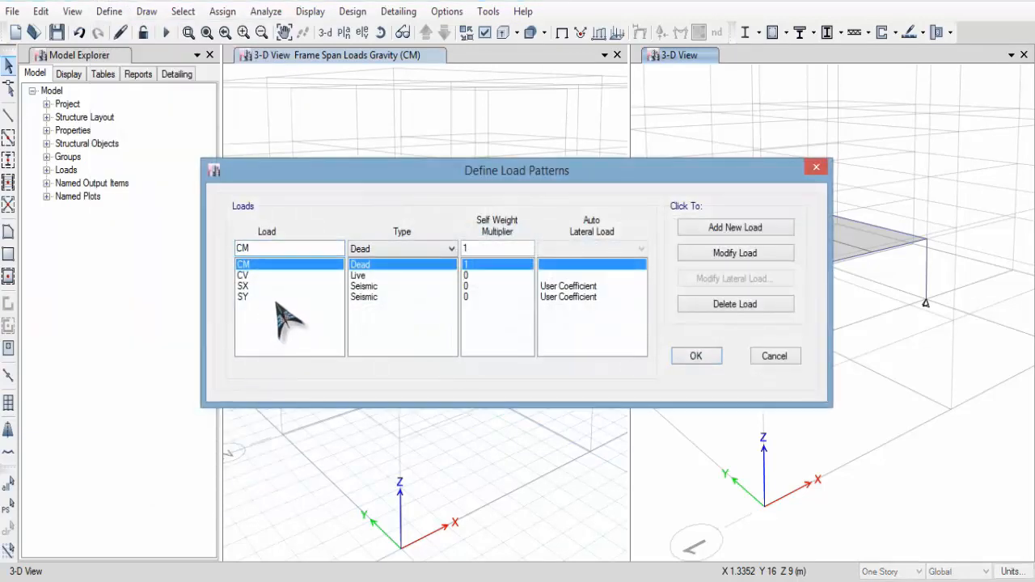
{"action": "left_click", "coordinate": [285, 298]}
{"action": "left_click", "coordinate": [283, 287]}
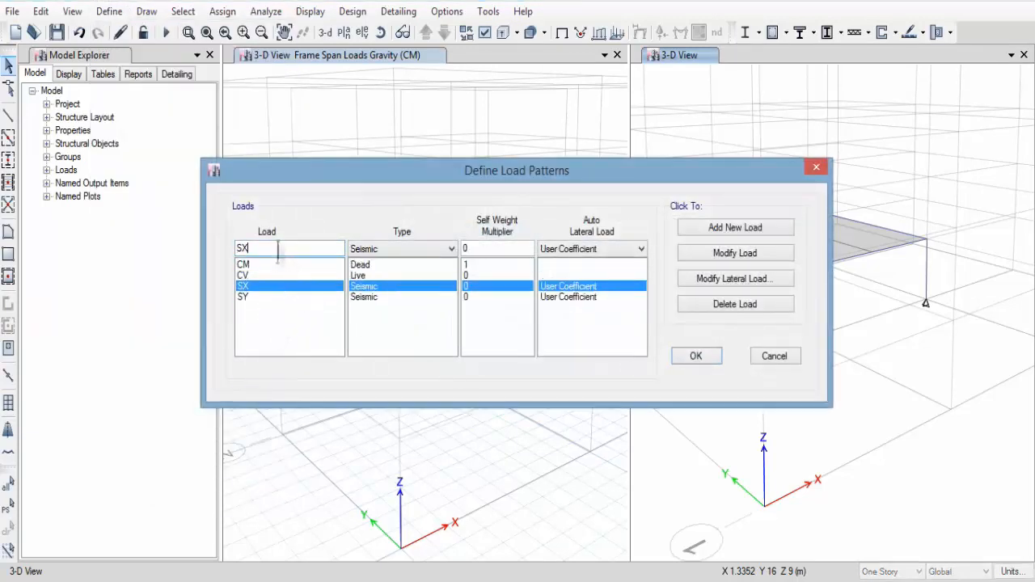
{"action": "left_click", "coordinate": [278, 249]}
{"action": "type", "text": "A"}
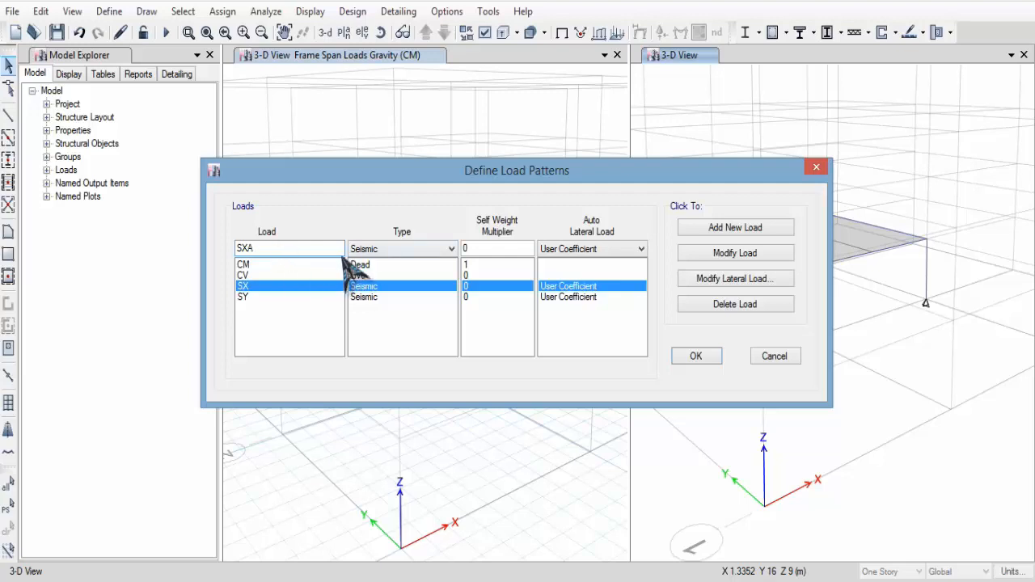
{"action": "type", "text": "E"}
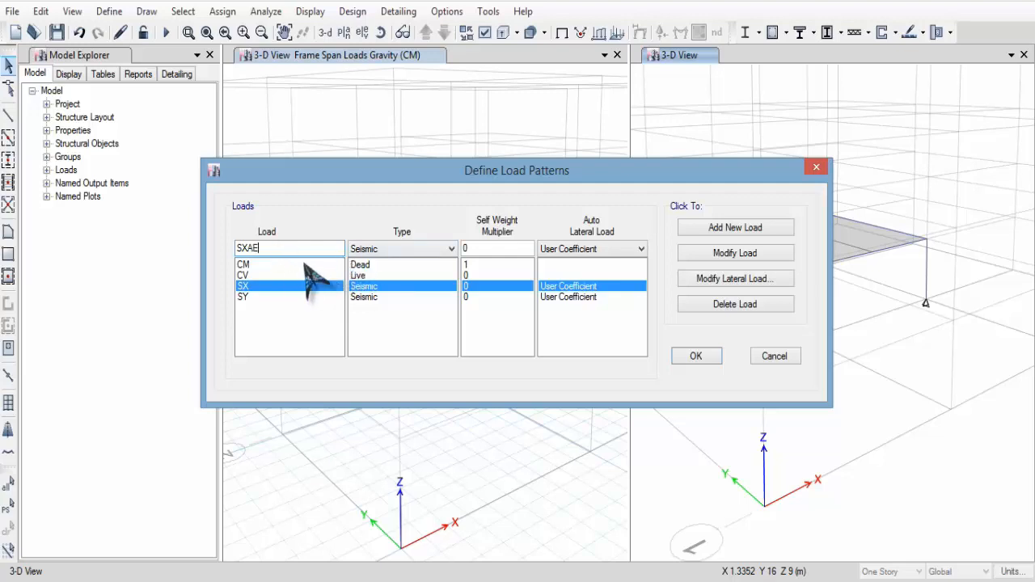
{"action": "left_click", "coordinate": [581, 252]}
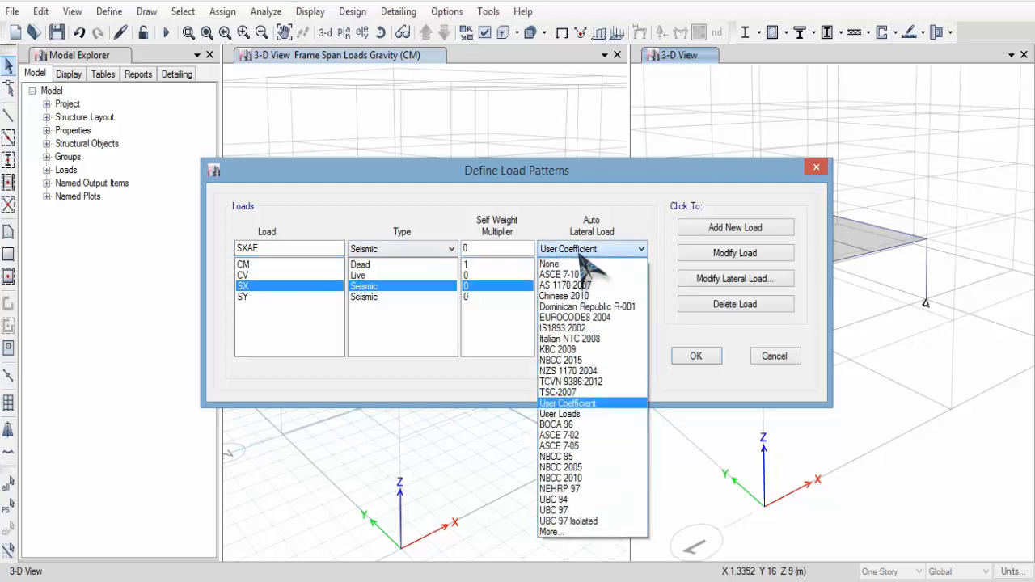
{"action": "left_click", "coordinate": [577, 416]}
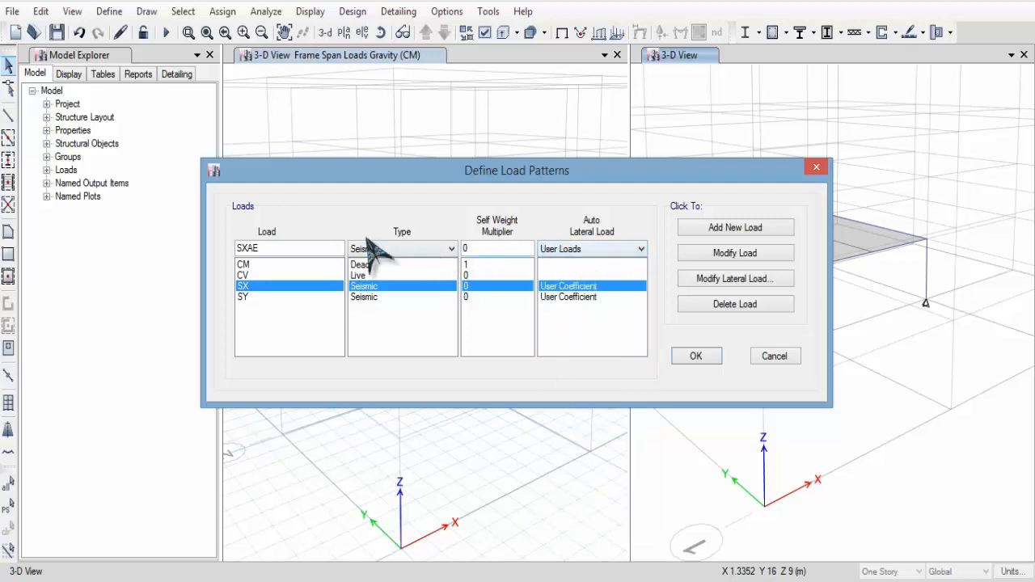
{"action": "left_click", "coordinate": [752, 229]}
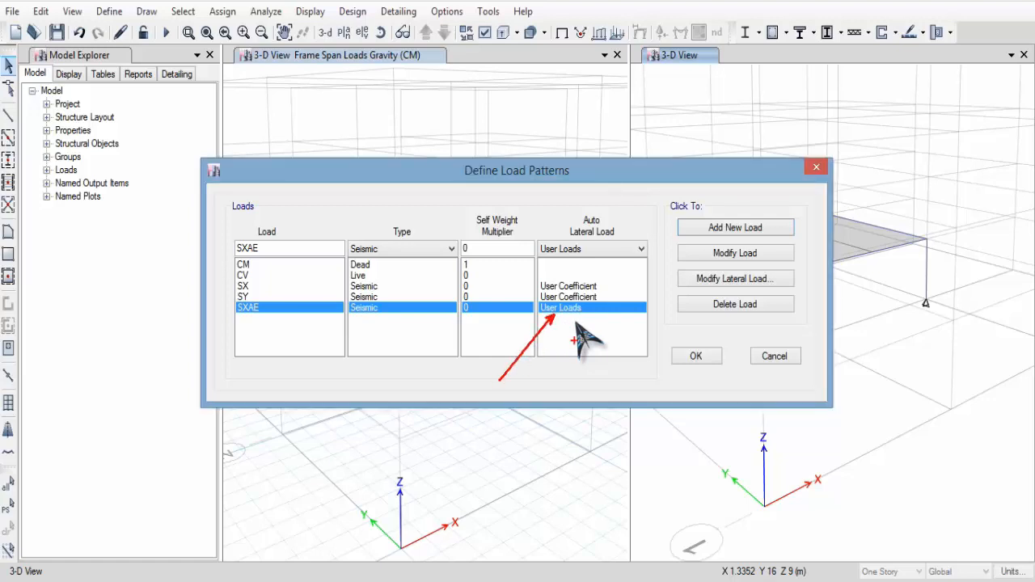
- Open the user seismic loads on diaphragms for SXAE and clear the red markings drawn over them
{"action": "left_click", "coordinate": [757, 280]}
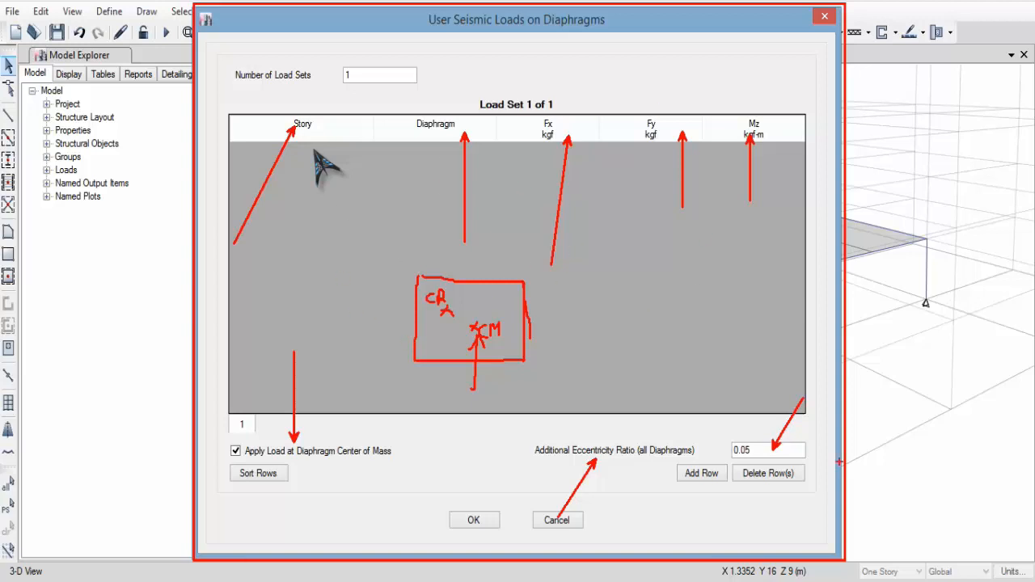
{"action": "key", "text": "Escape"}
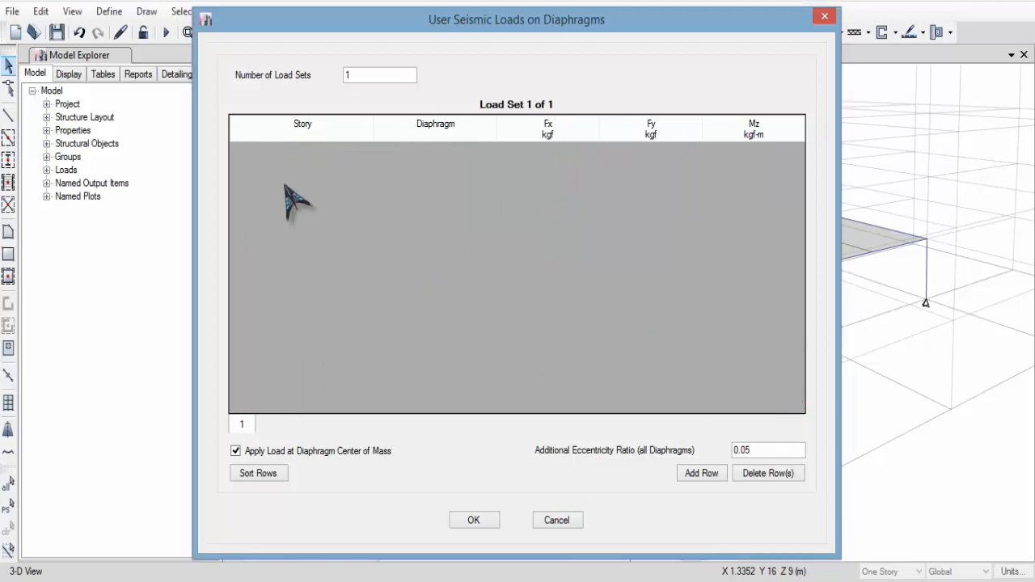
- Close the user seismic loads on diaphragms, delete the SXAE load pattern and accept the load pattern definitions
{"action": "left_click", "coordinate": [481, 520]}
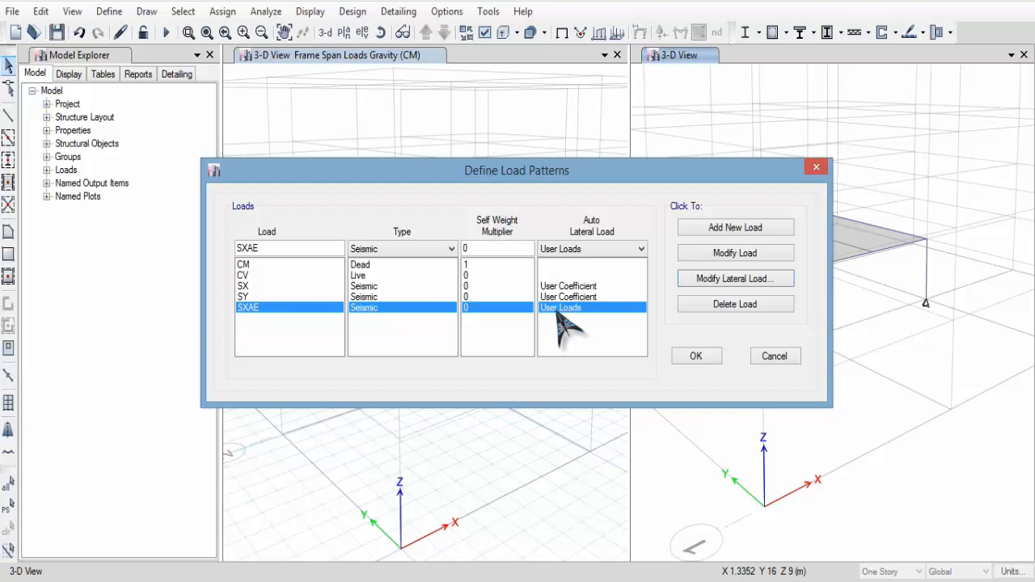
{"action": "left_click", "coordinate": [572, 298]}
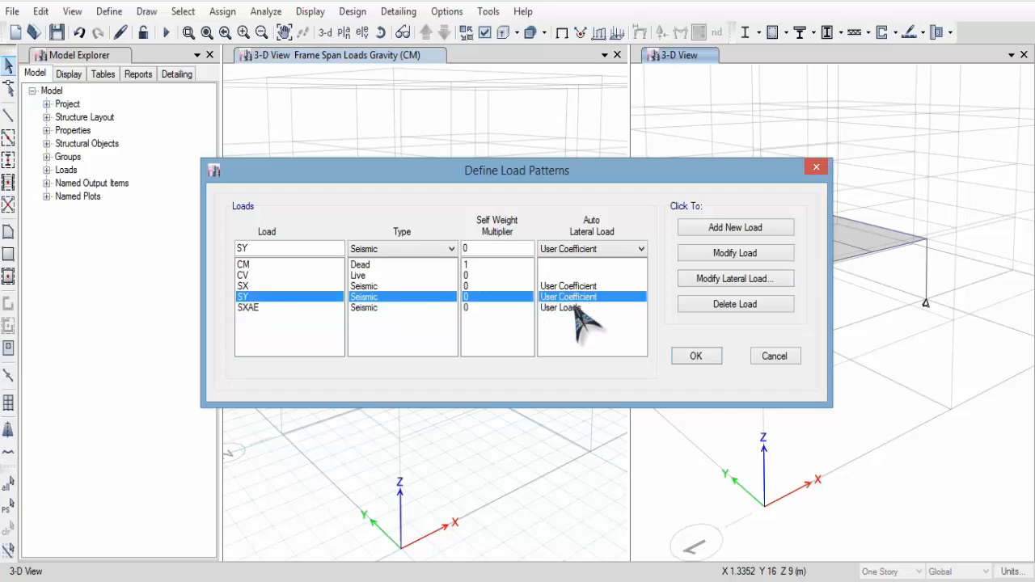
{"action": "left_click", "coordinate": [575, 308]}
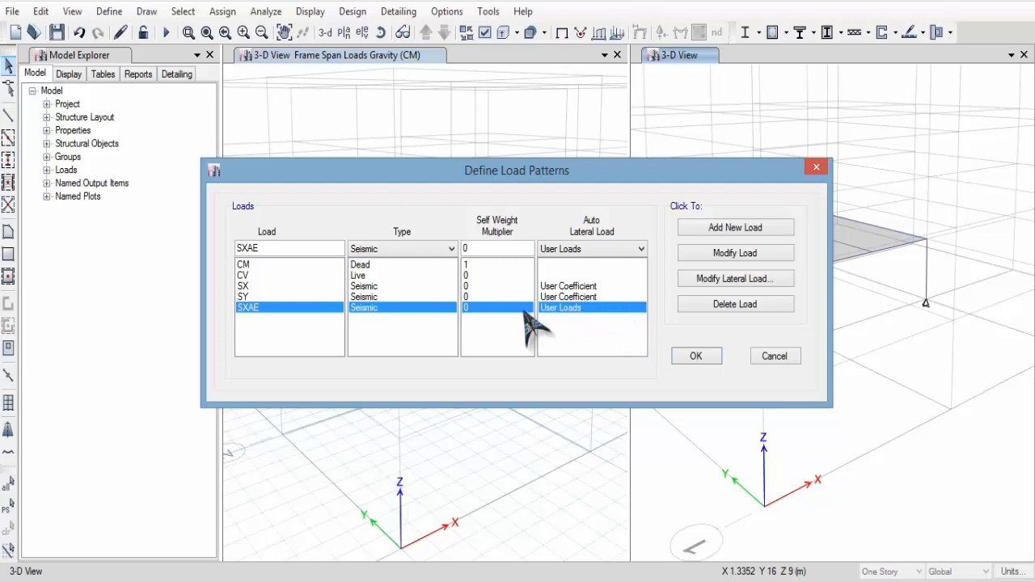
{"action": "left_click", "coordinate": [736, 305]}
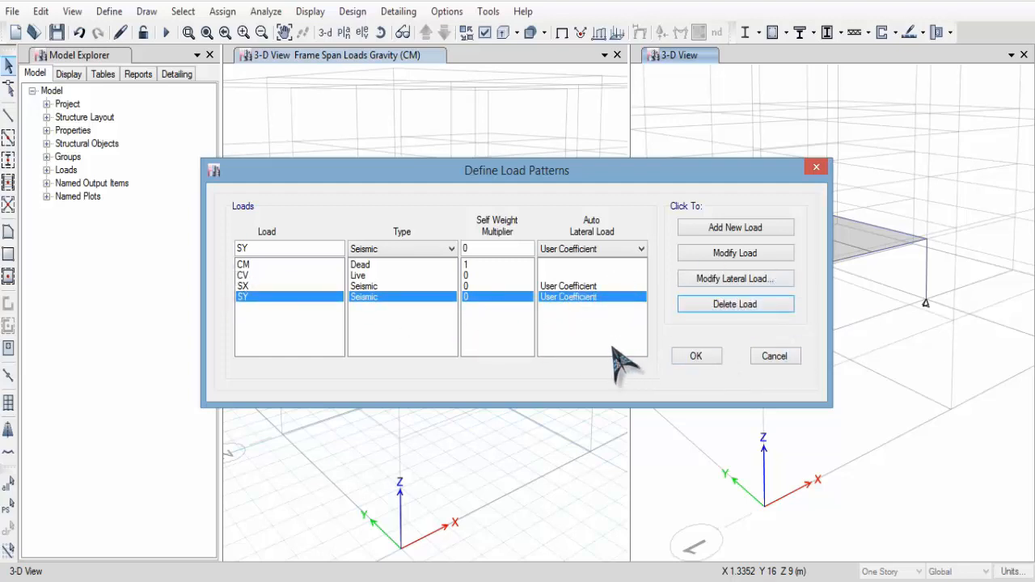
{"action": "left_click", "coordinate": [702, 358]}
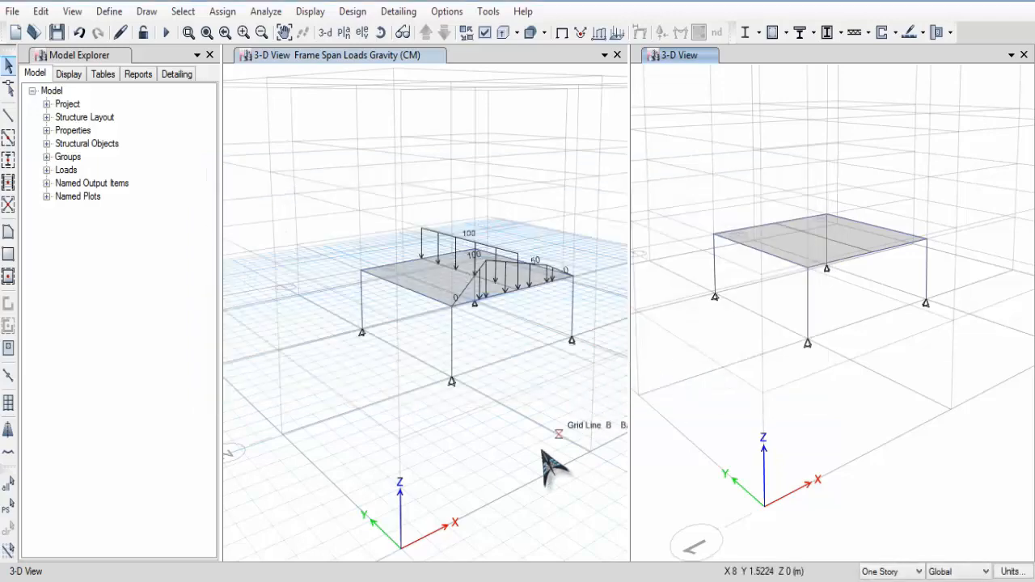
- Switch to the course outline in Word and place the cursor at the end of item 4.6 on LOAD CASES
{"action": "left_click", "coordinate": [492, 580]}
{"action": "left_click", "coordinate": [539, 285]}
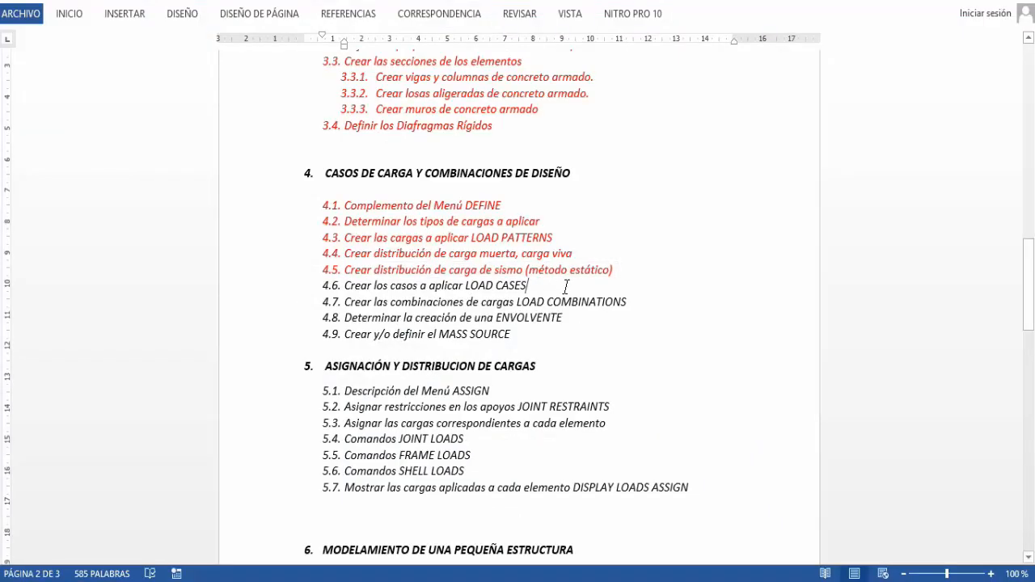